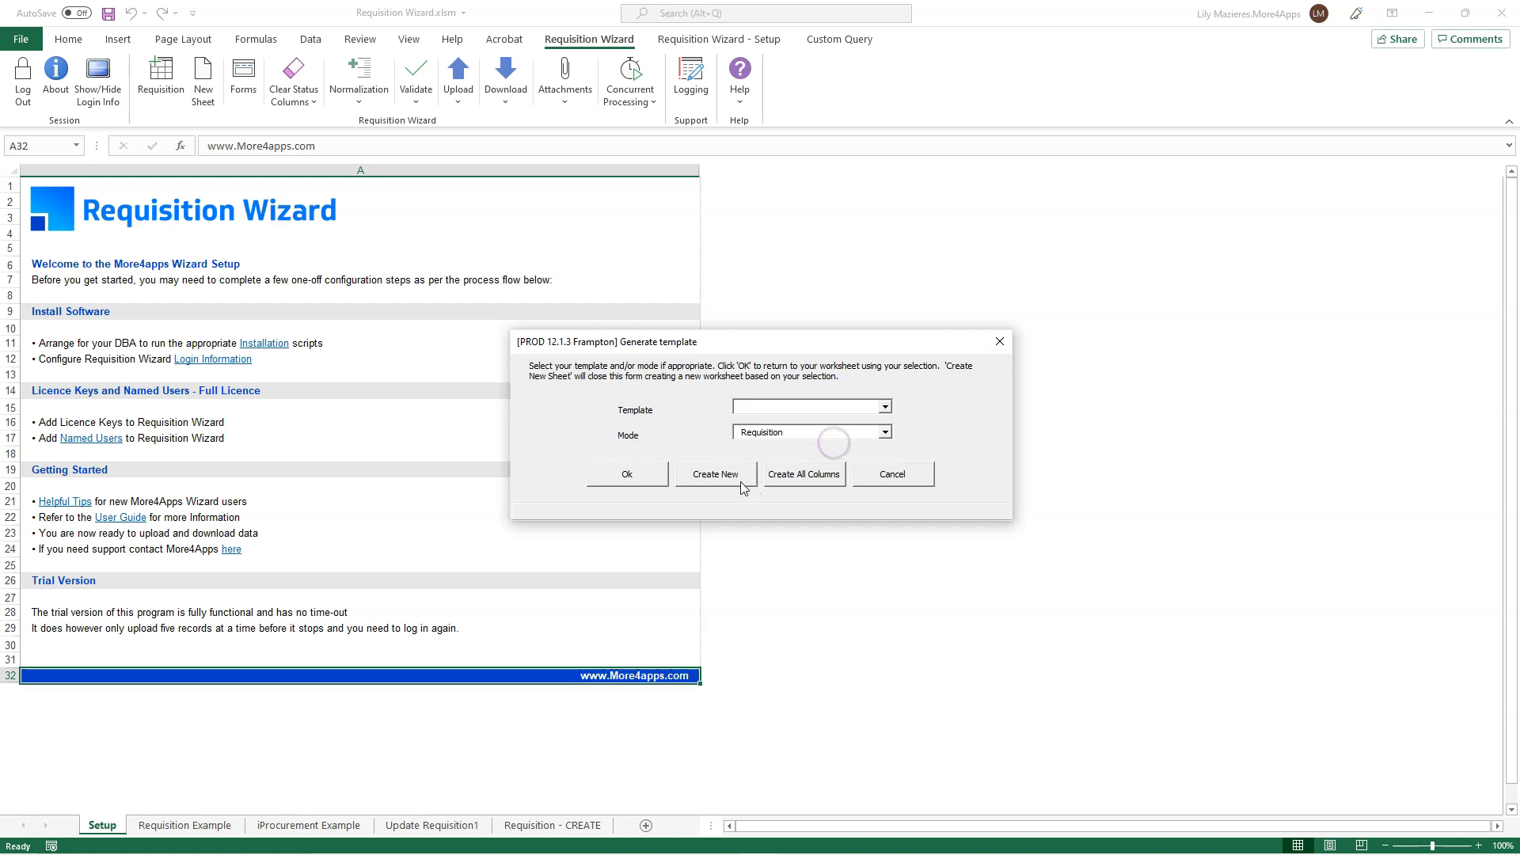
- Create a new worksheet in Requisition mode and select the Req Number cell in row 13
click(736, 479)
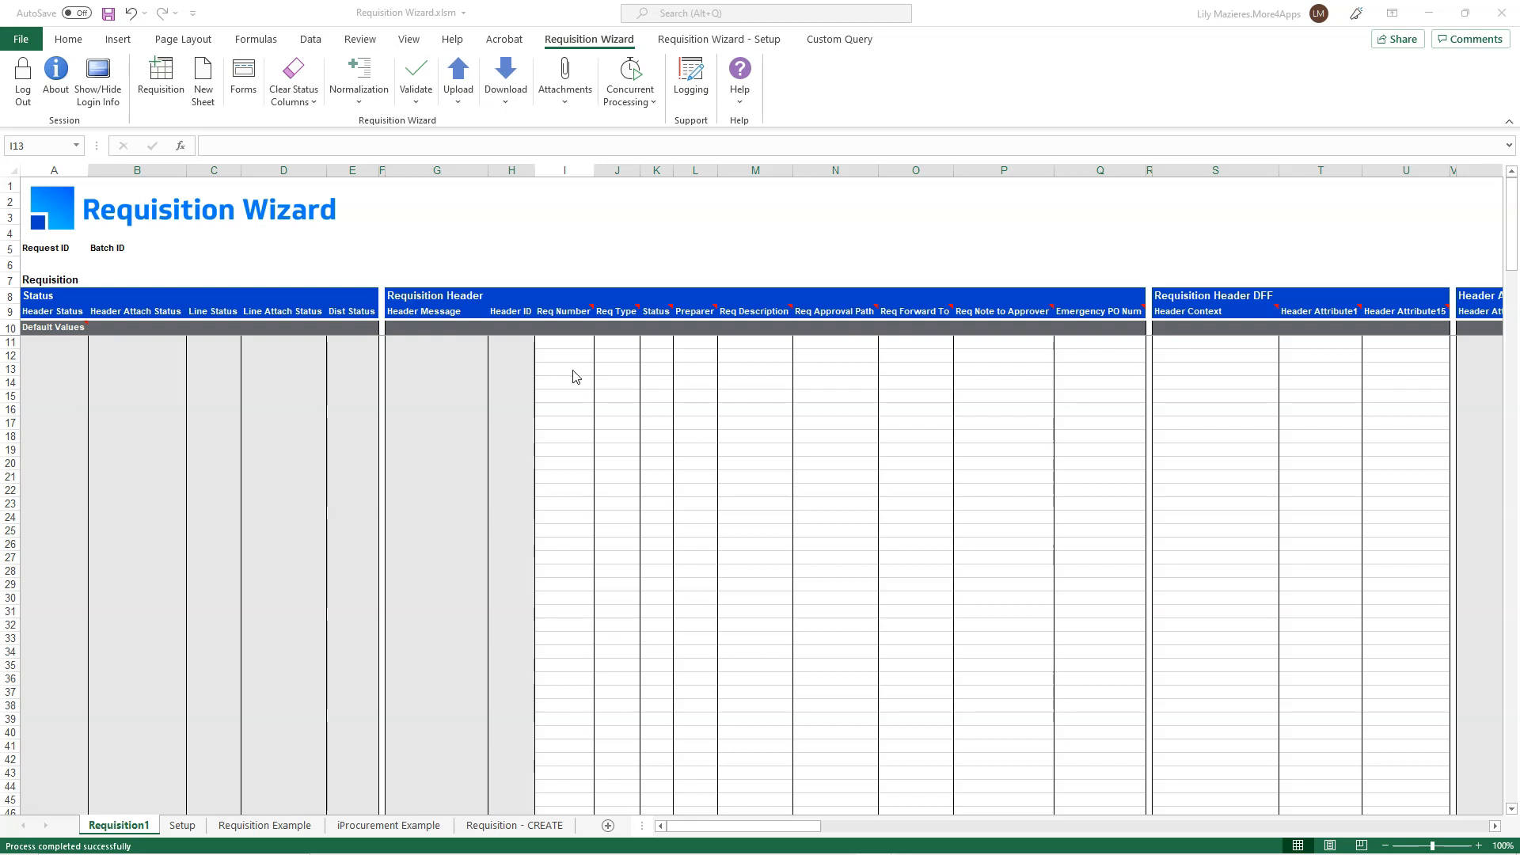
click(573, 371)
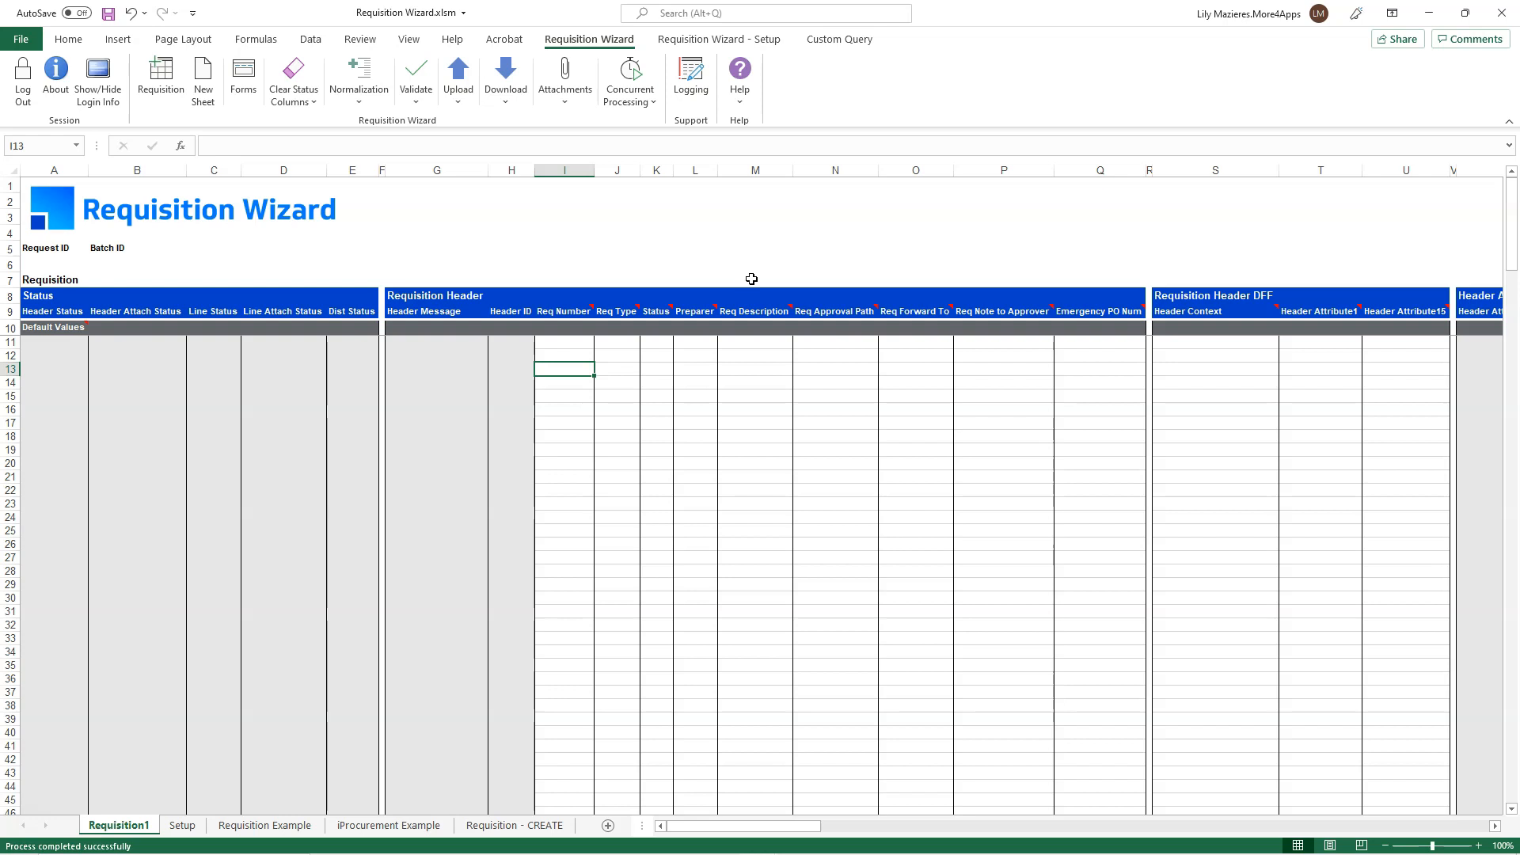
- Open the download form with Quotation Download as the download source
click(507, 105)
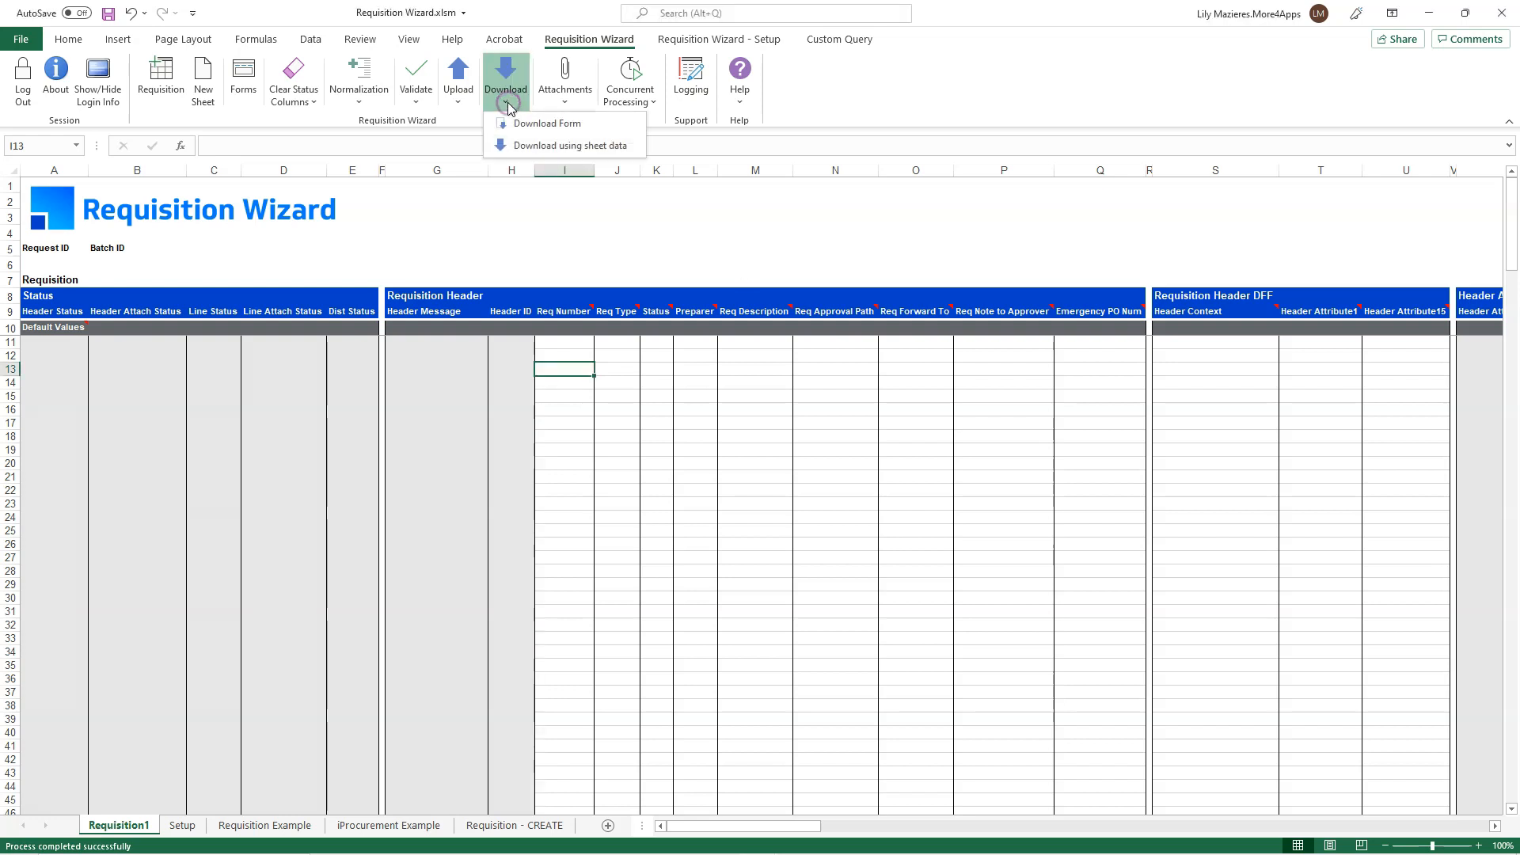
click(587, 125)
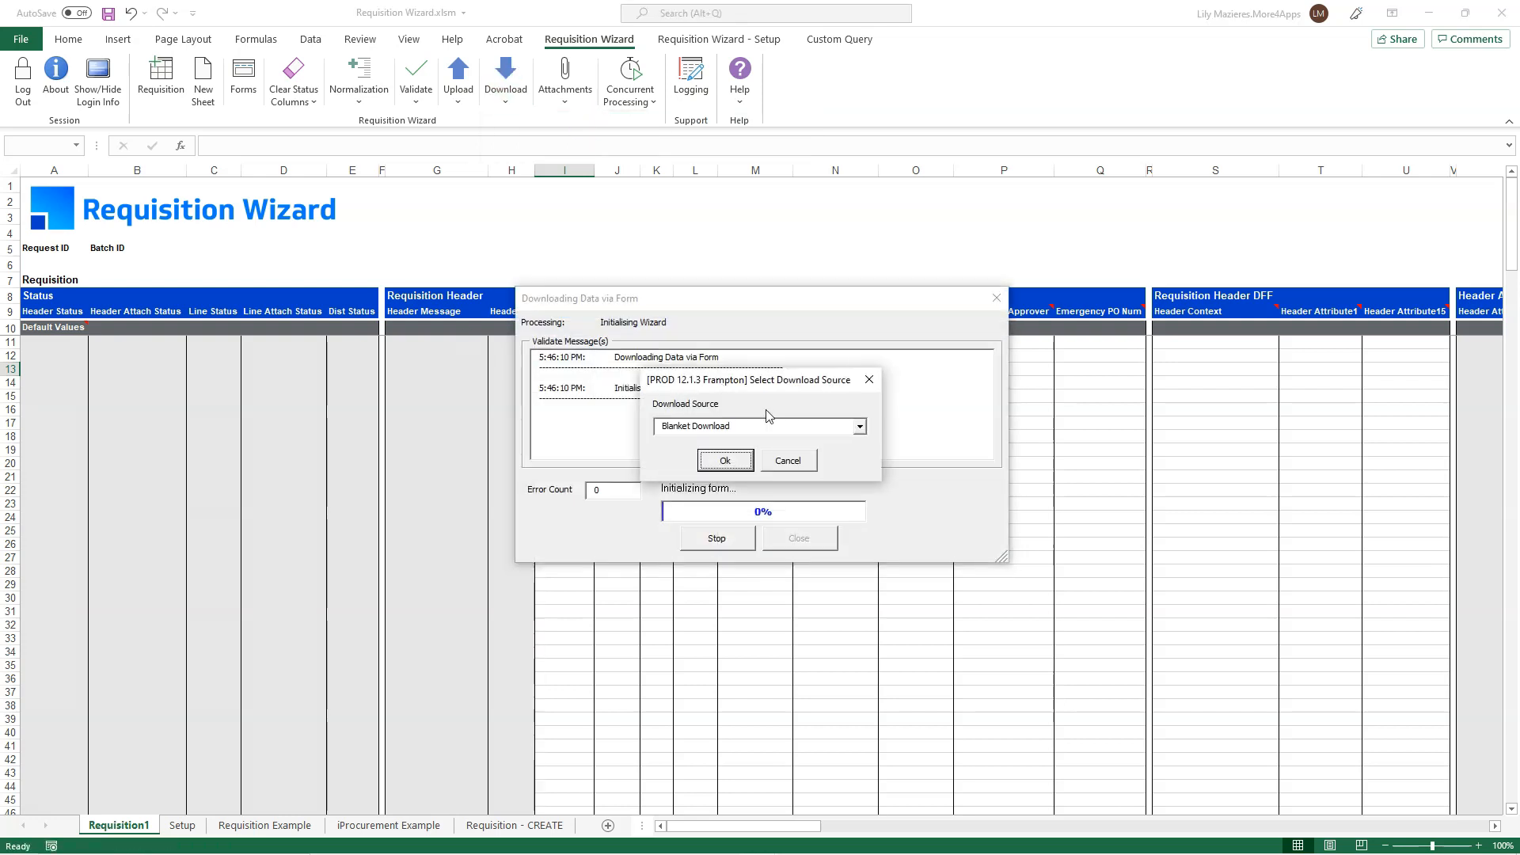
click(860, 427)
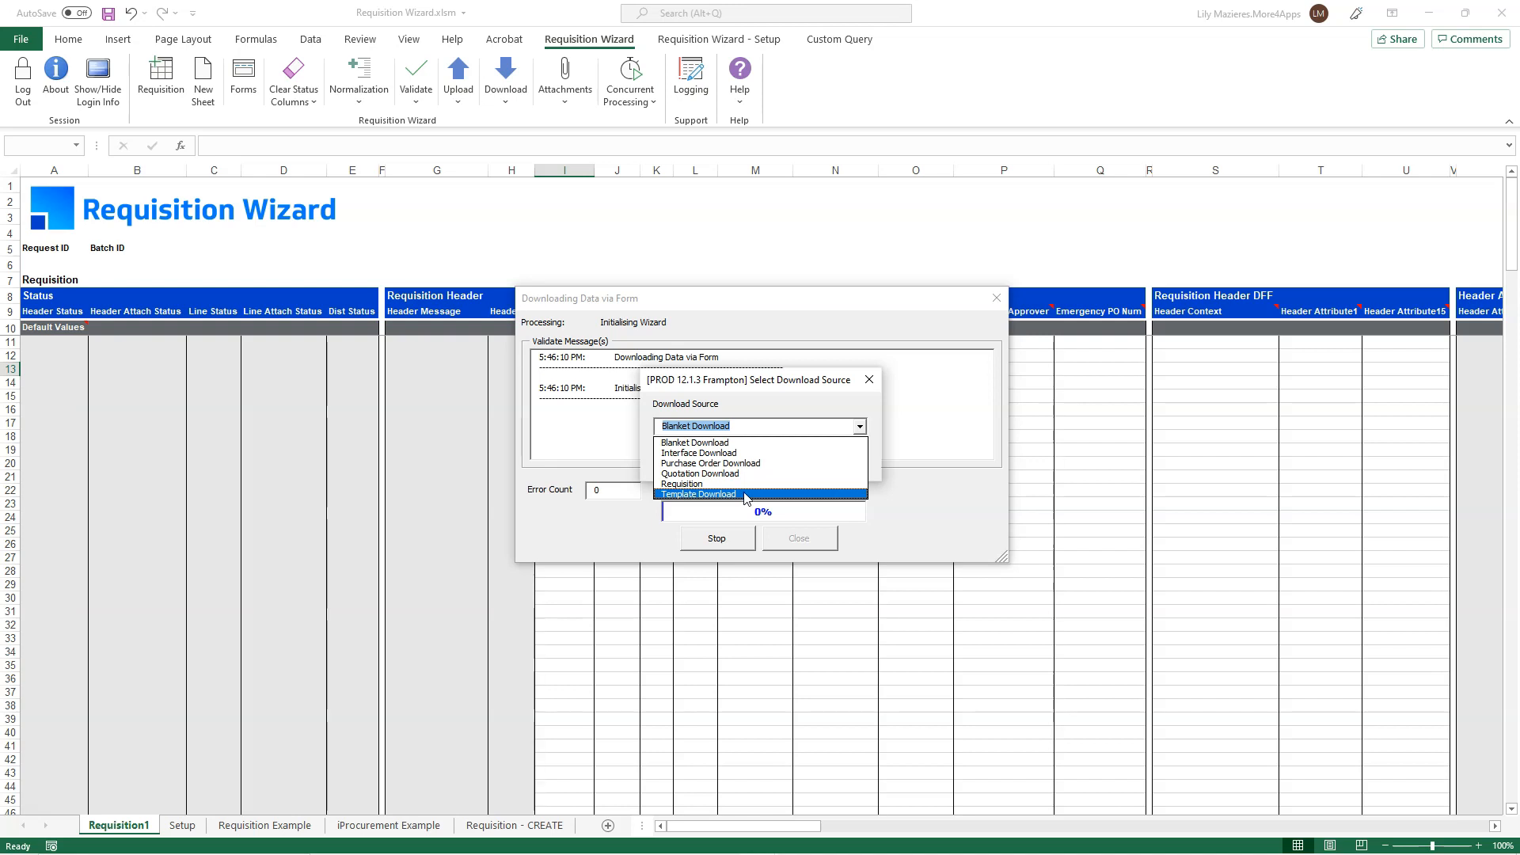
click(700, 474)
click(727, 467)
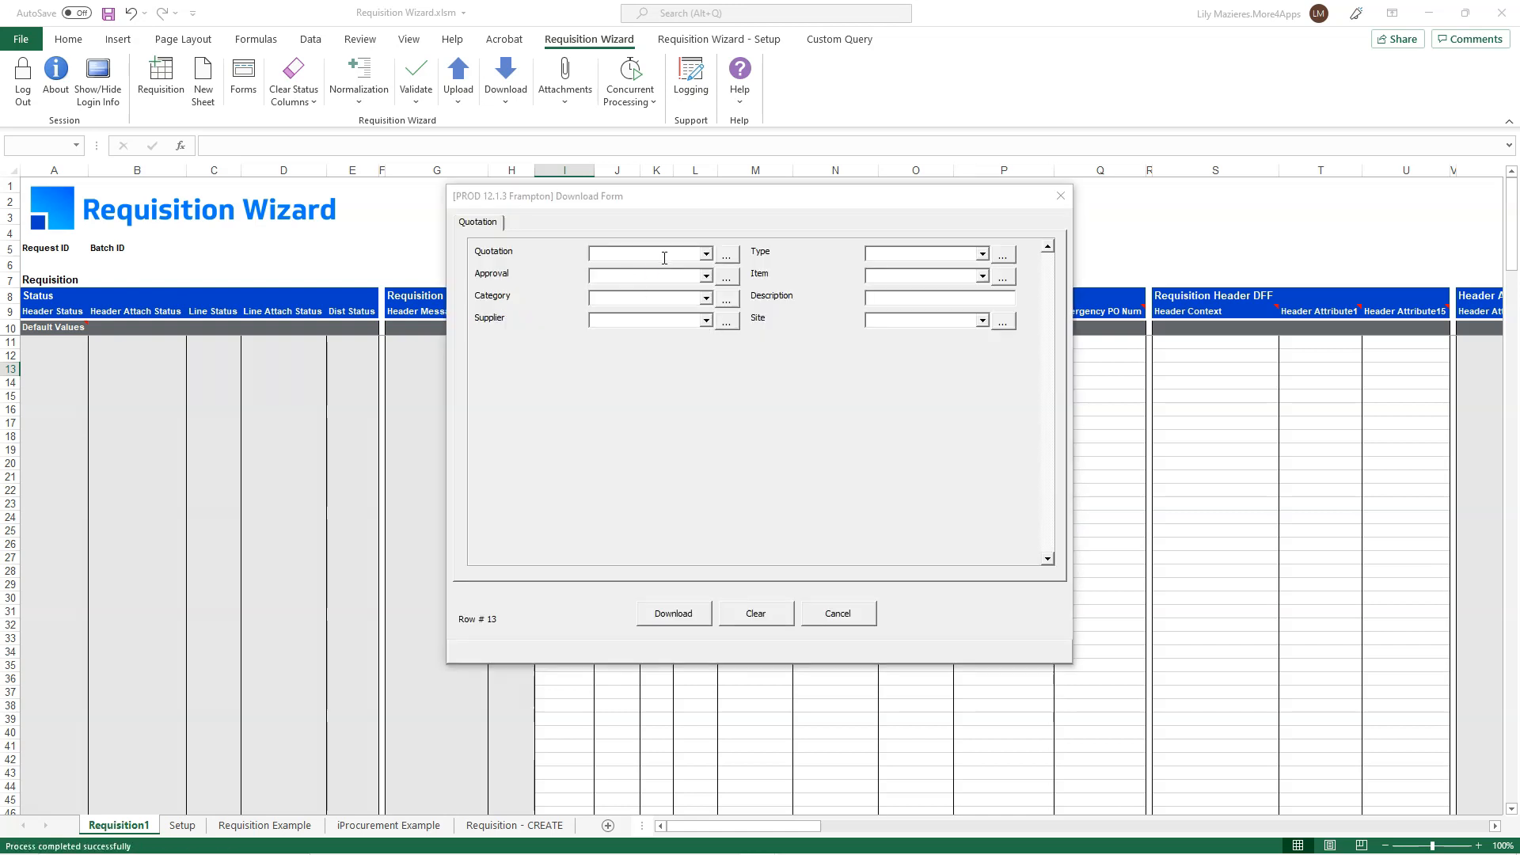
- Set the supplier criterion in the download form to Star Gate Ltd
click(627, 301)
text(Star Gate Ltd)
click(724, 300)
click(706, 299)
click(672, 314)
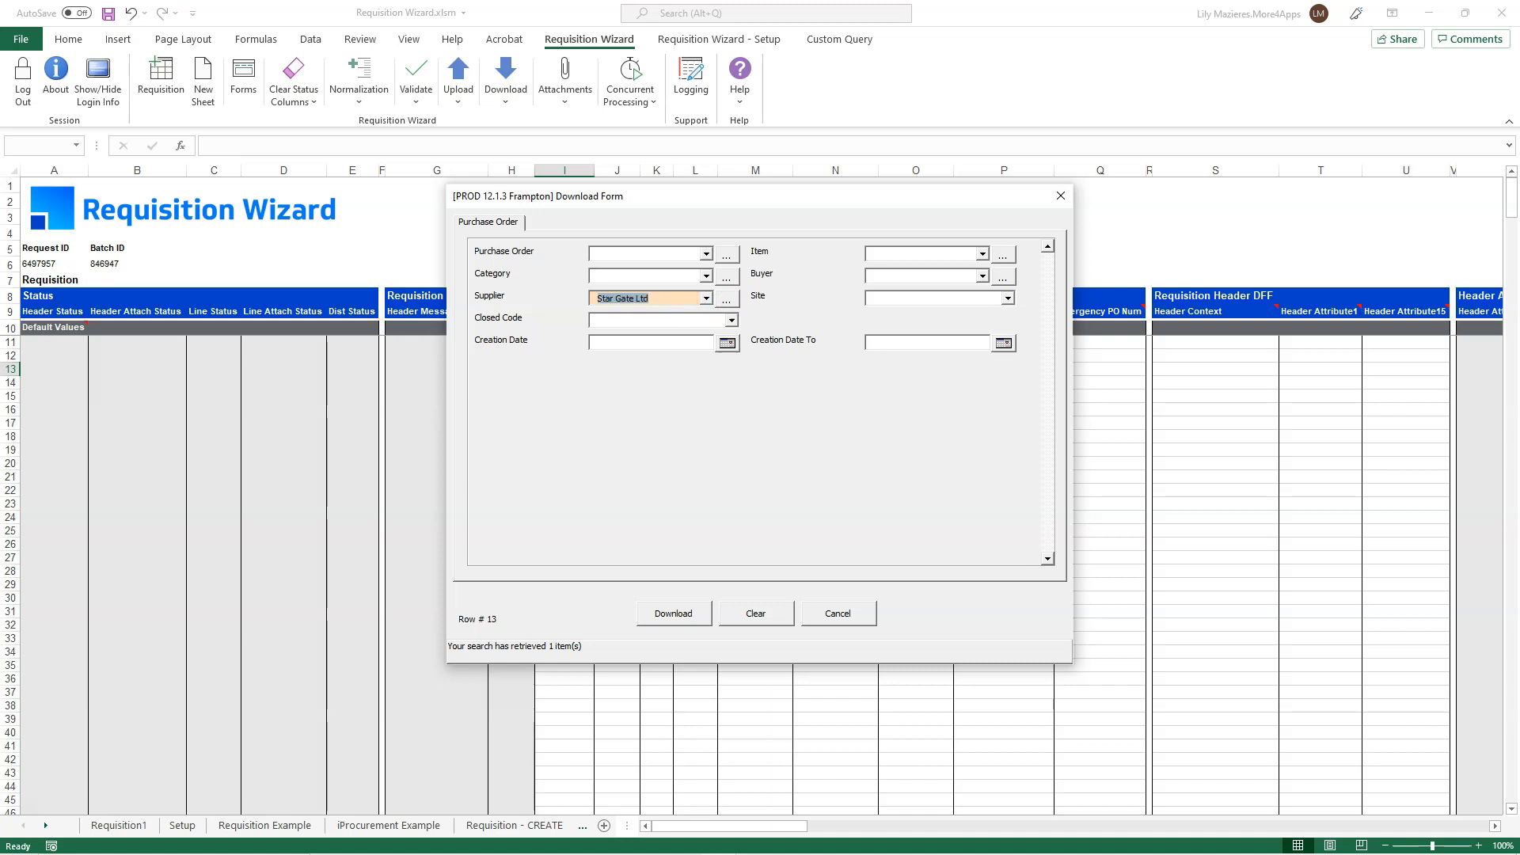
- Choose the start and end creation dates and download the matching Star Gate Ltd purchase order lines into the sheet
click(727, 344)
click(794, 365)
click(1003, 343)
click(1170, 365)
click(673, 616)
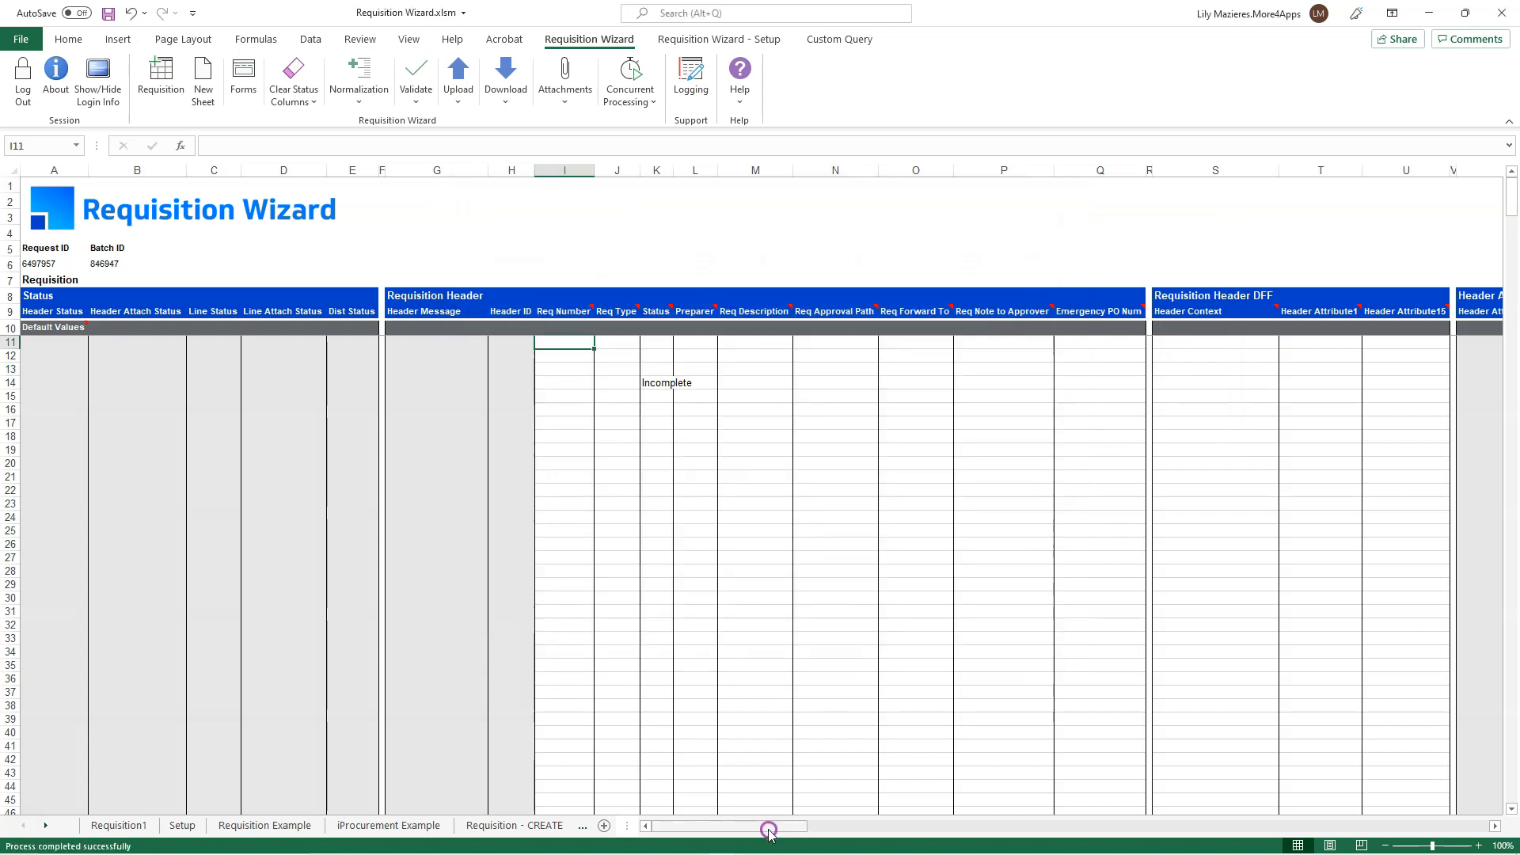
- Enter a Line Quantity of 10 for the requisition line in row 14 and fill it down to row 27
drag(788, 827, 960, 829)
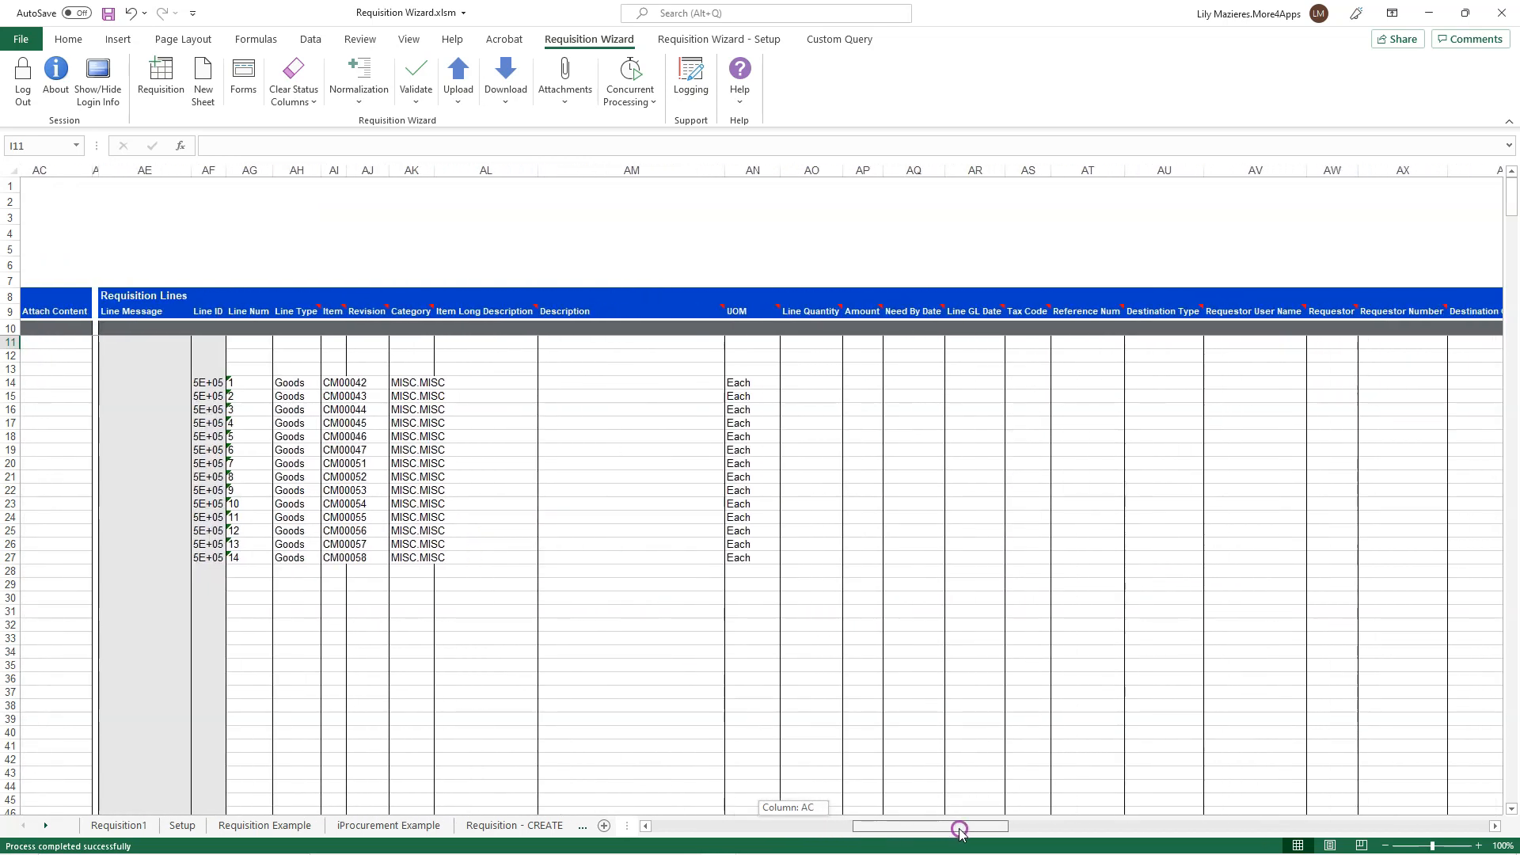
drag(959, 829, 959, 829)
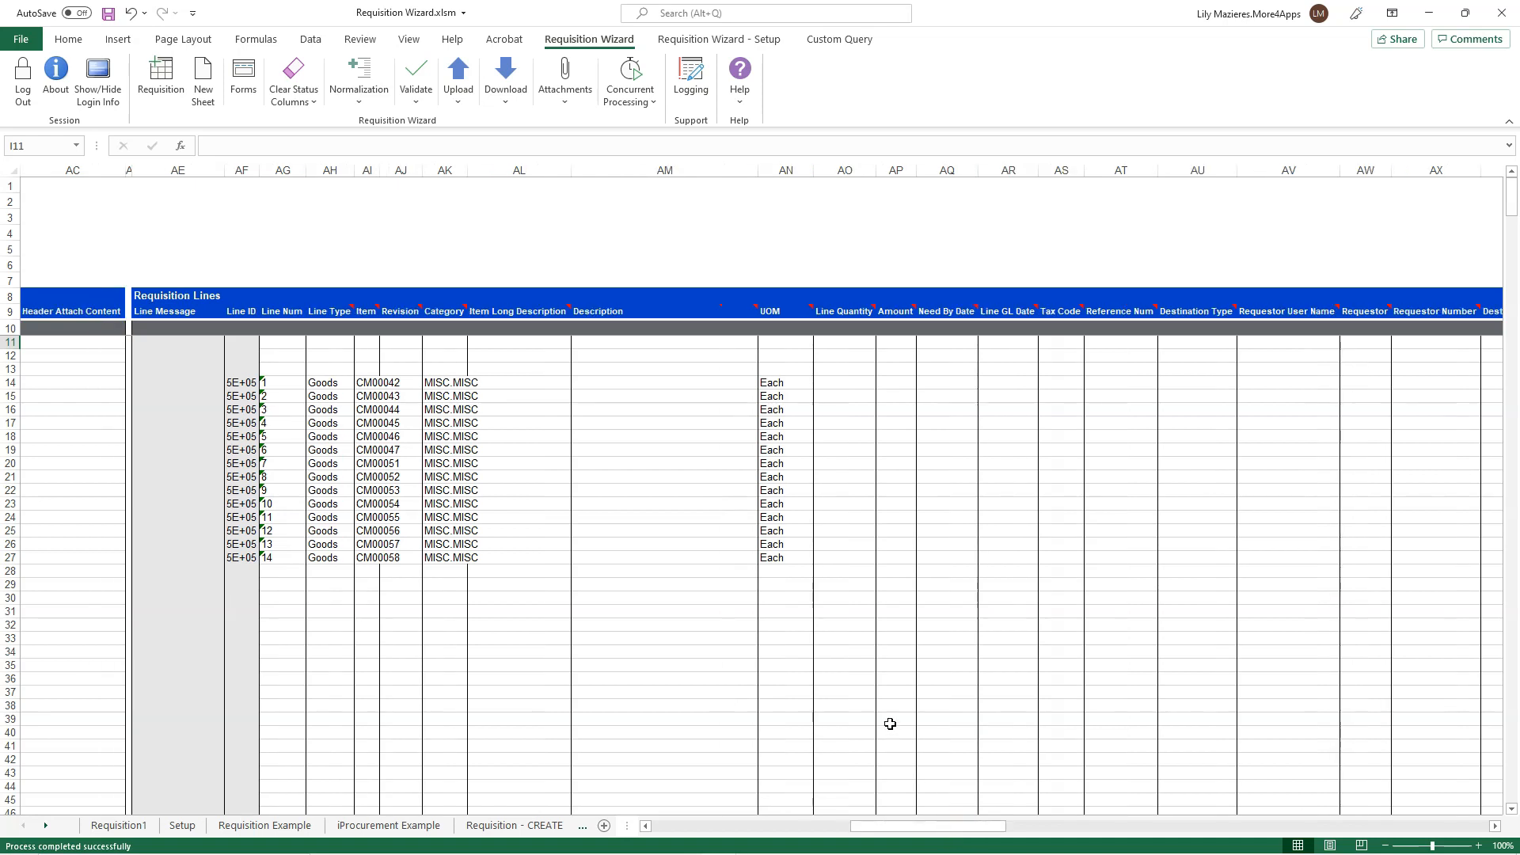
mouse_move(1007, 825)
mouse_down()
mouse_move(1150, 826)
mouse_move(988, 823)
mouse_up()
click(971, 382)
text(10)
drag(990, 388, 966, 565)
- Link the Dist Quantity in row 14 to that row's Line Quantity with a formula and fill it down to row 27
drag(982, 826, 1393, 824)
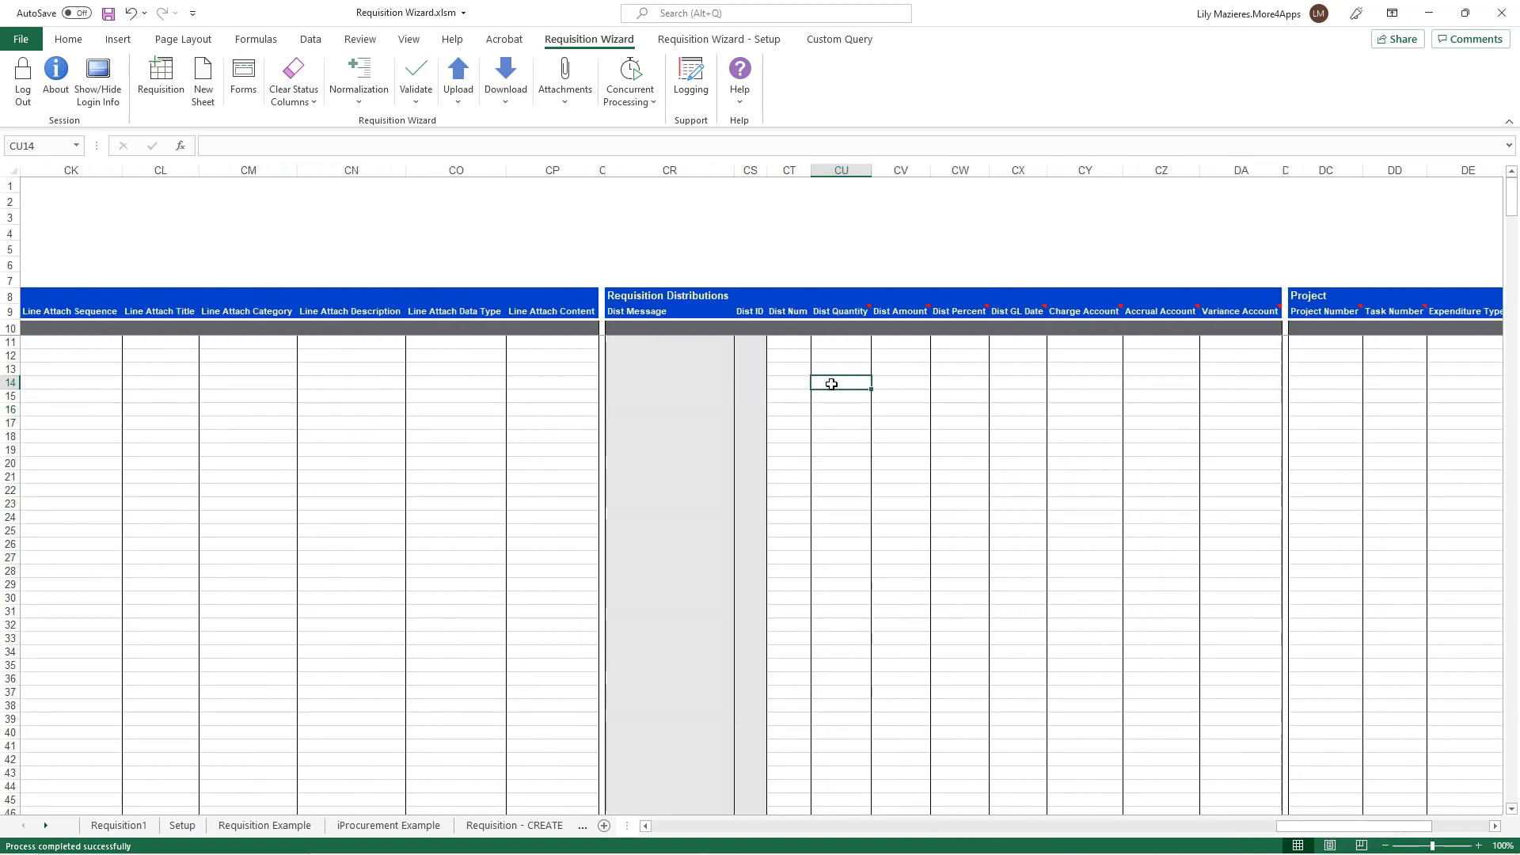
text(=)
drag(1344, 825, 943, 829)
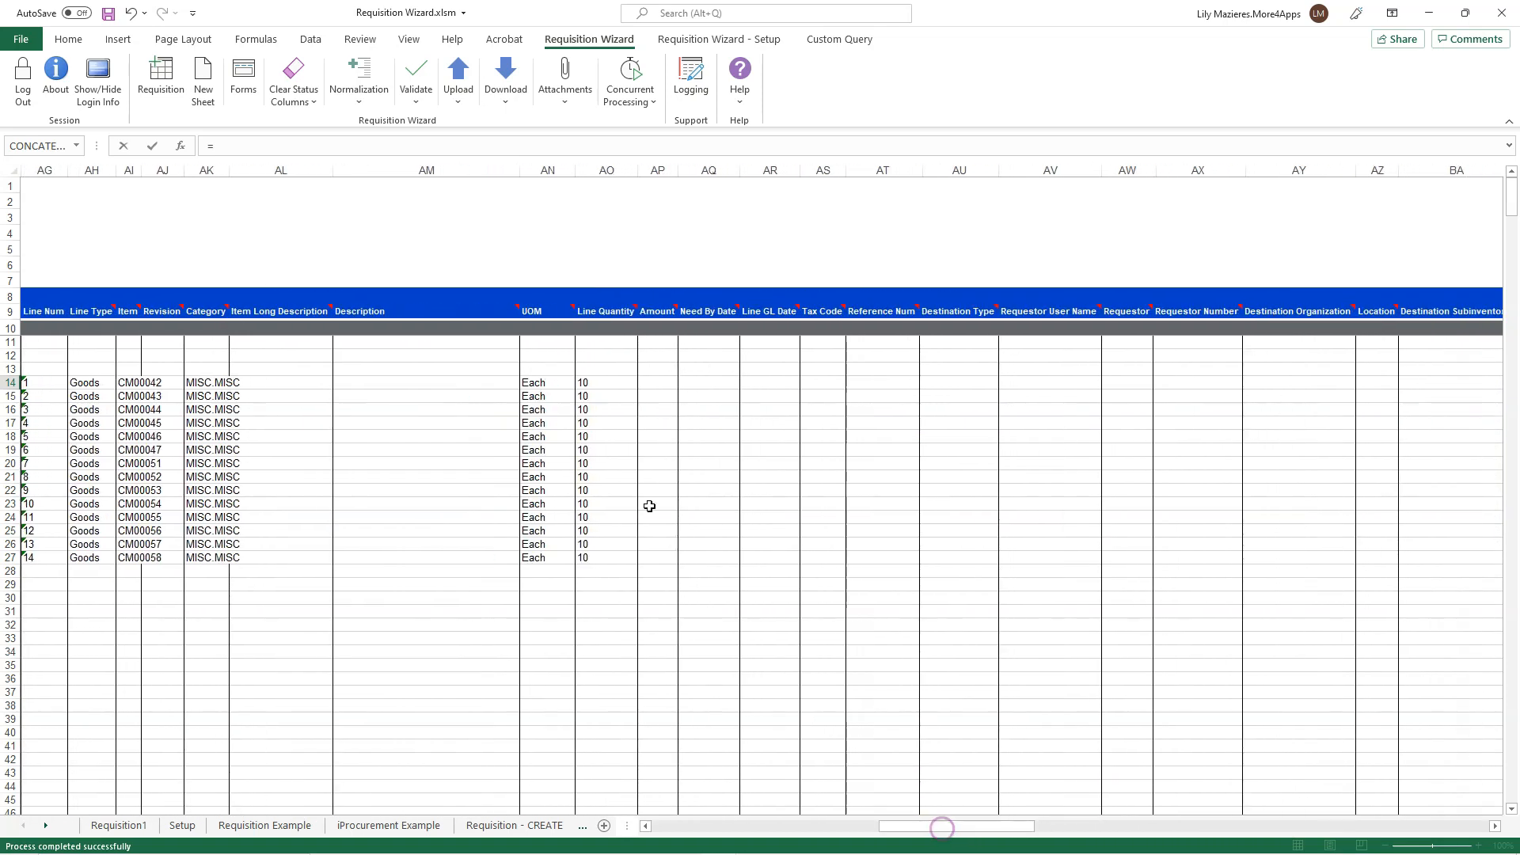
click(597, 380)
key(Return)
click(1468, 382)
drag(1482, 389, 1476, 560)
- Download the requisition whose number is in row 32 using the sheet data, and clear the download criteria
drag(1347, 828, 695, 826)
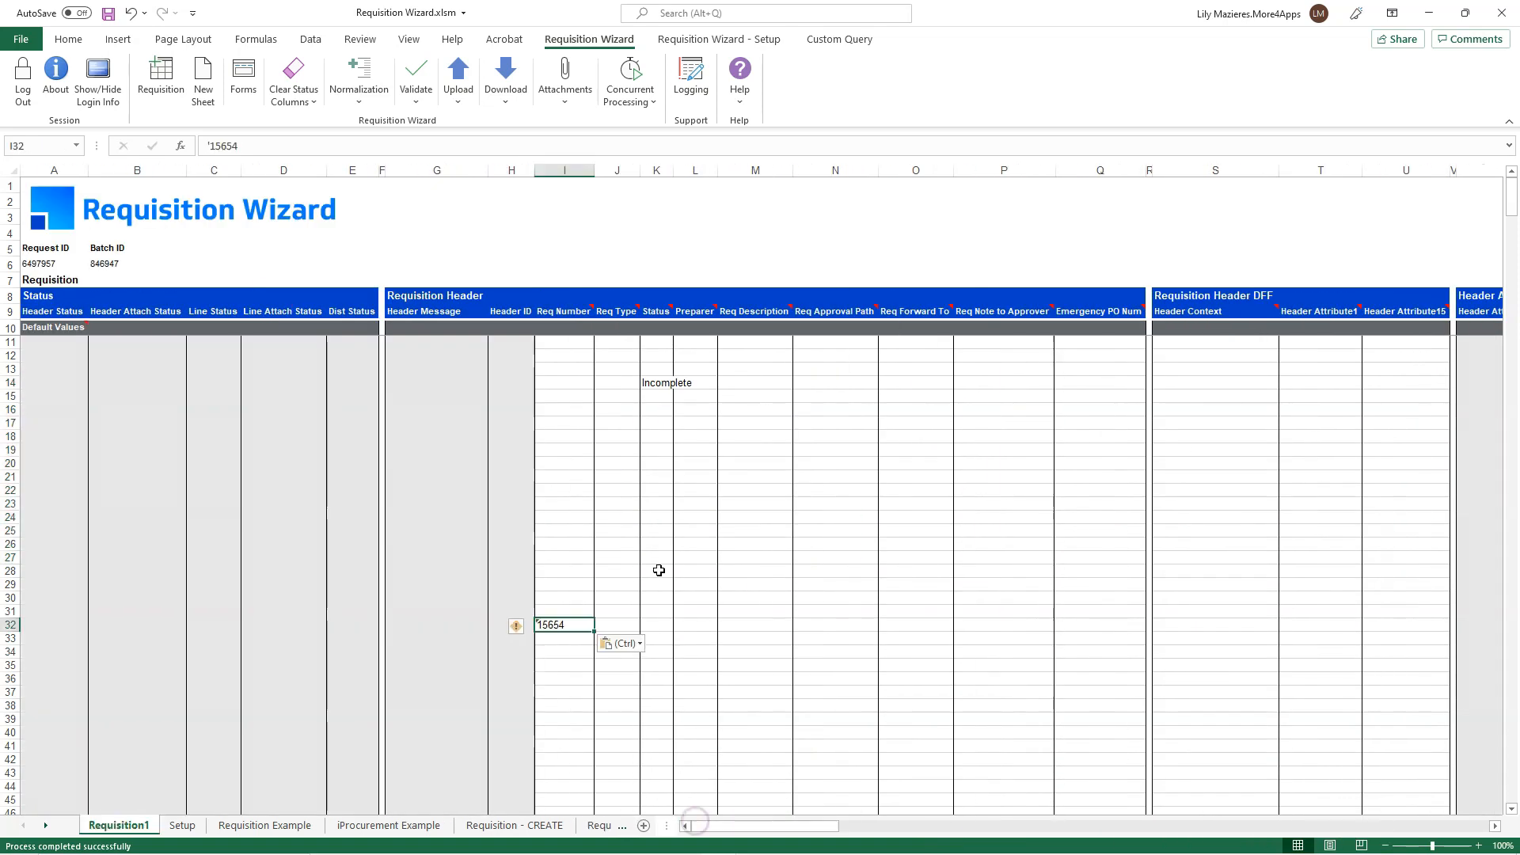
click(515, 101)
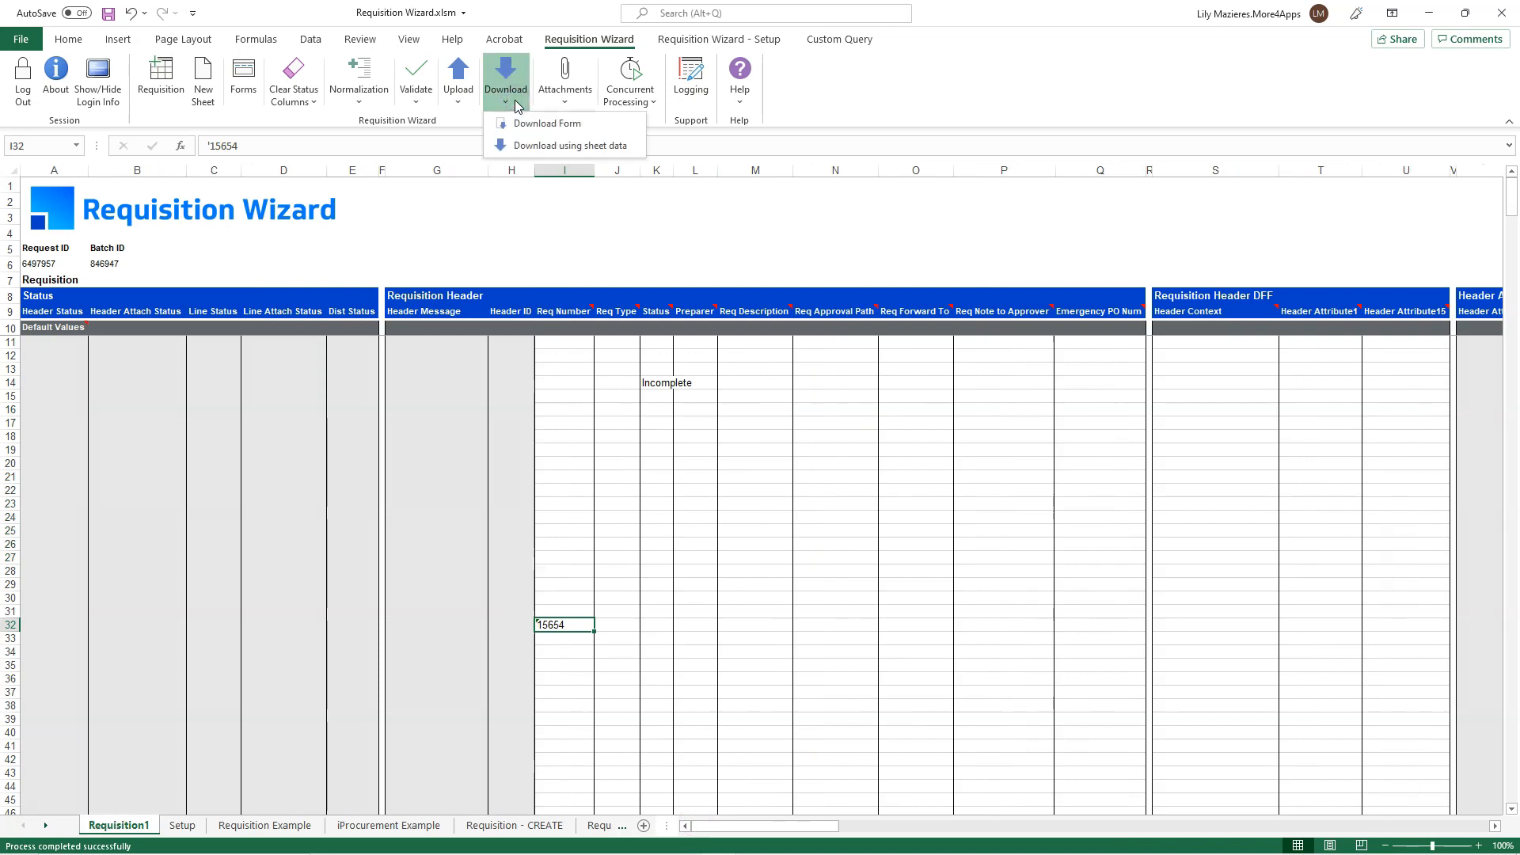
click(633, 153)
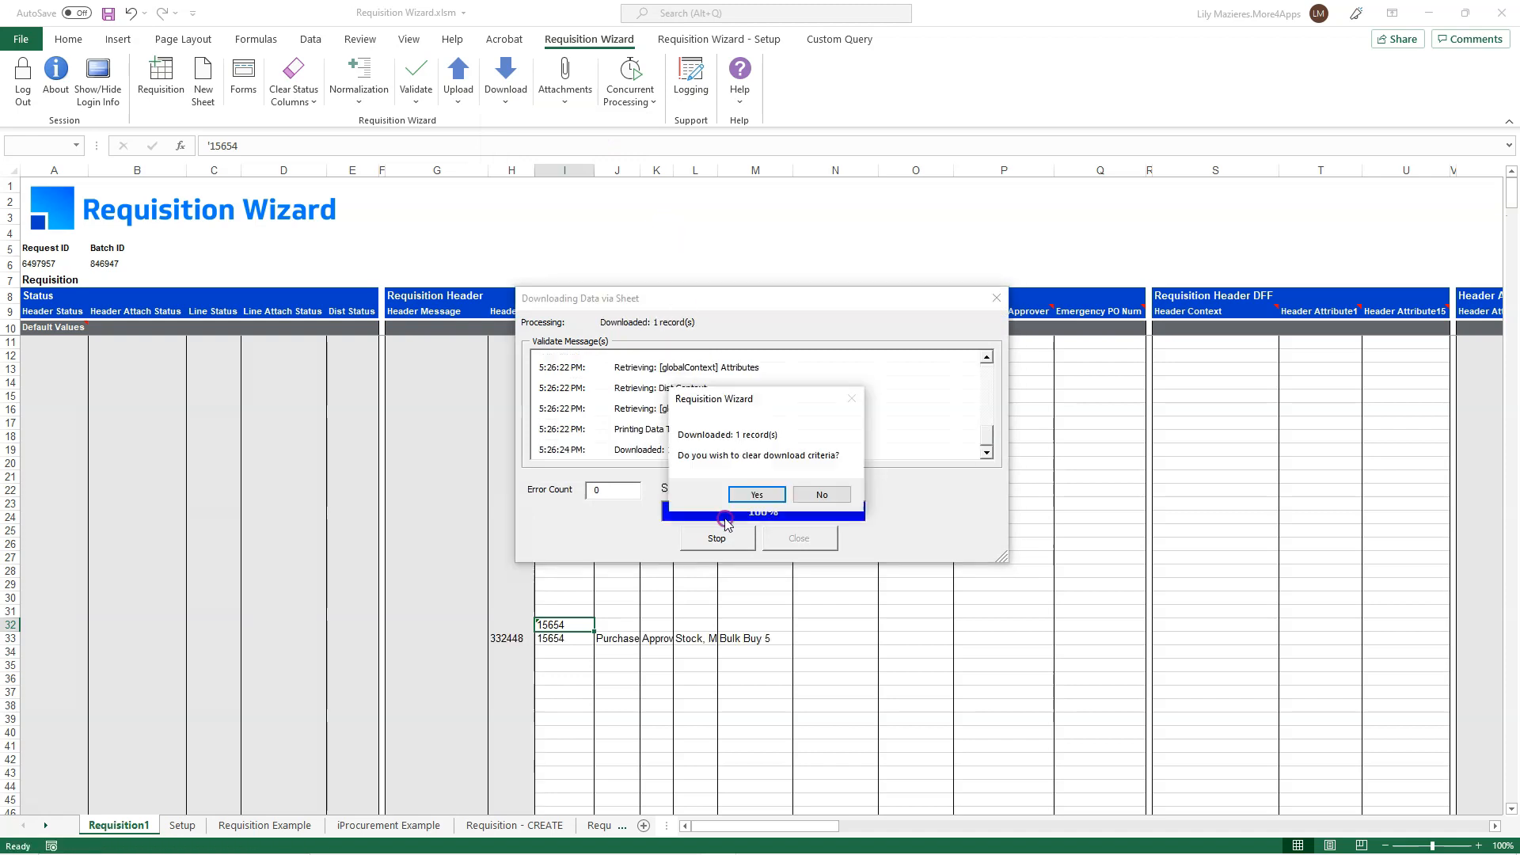
click(758, 495)
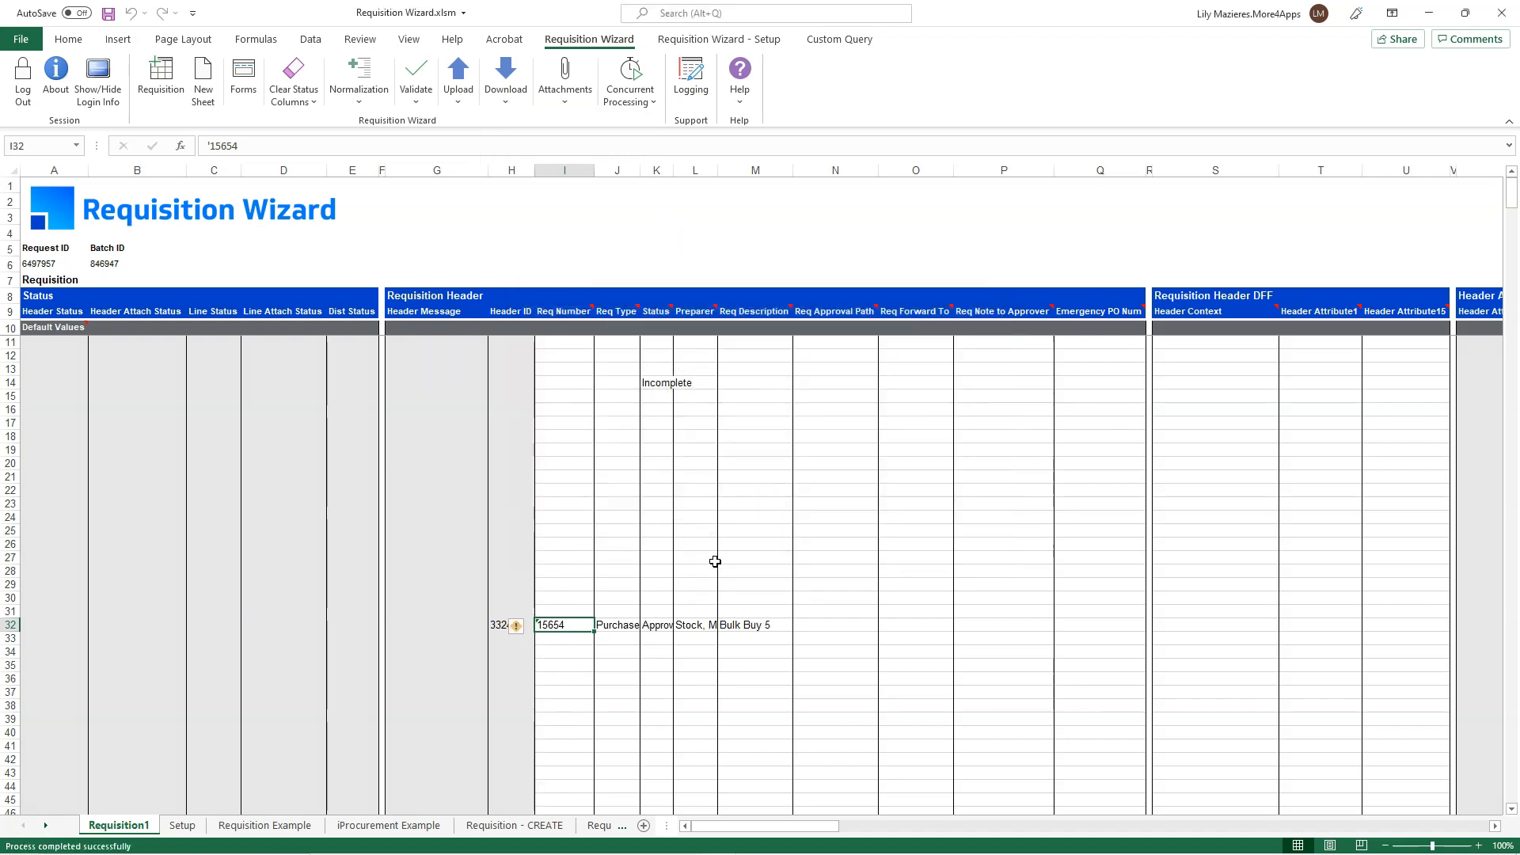
- Look over the downloaded requisition lines from row 32, and clear the requisition's status and ID columns
drag(765, 825, 969, 824)
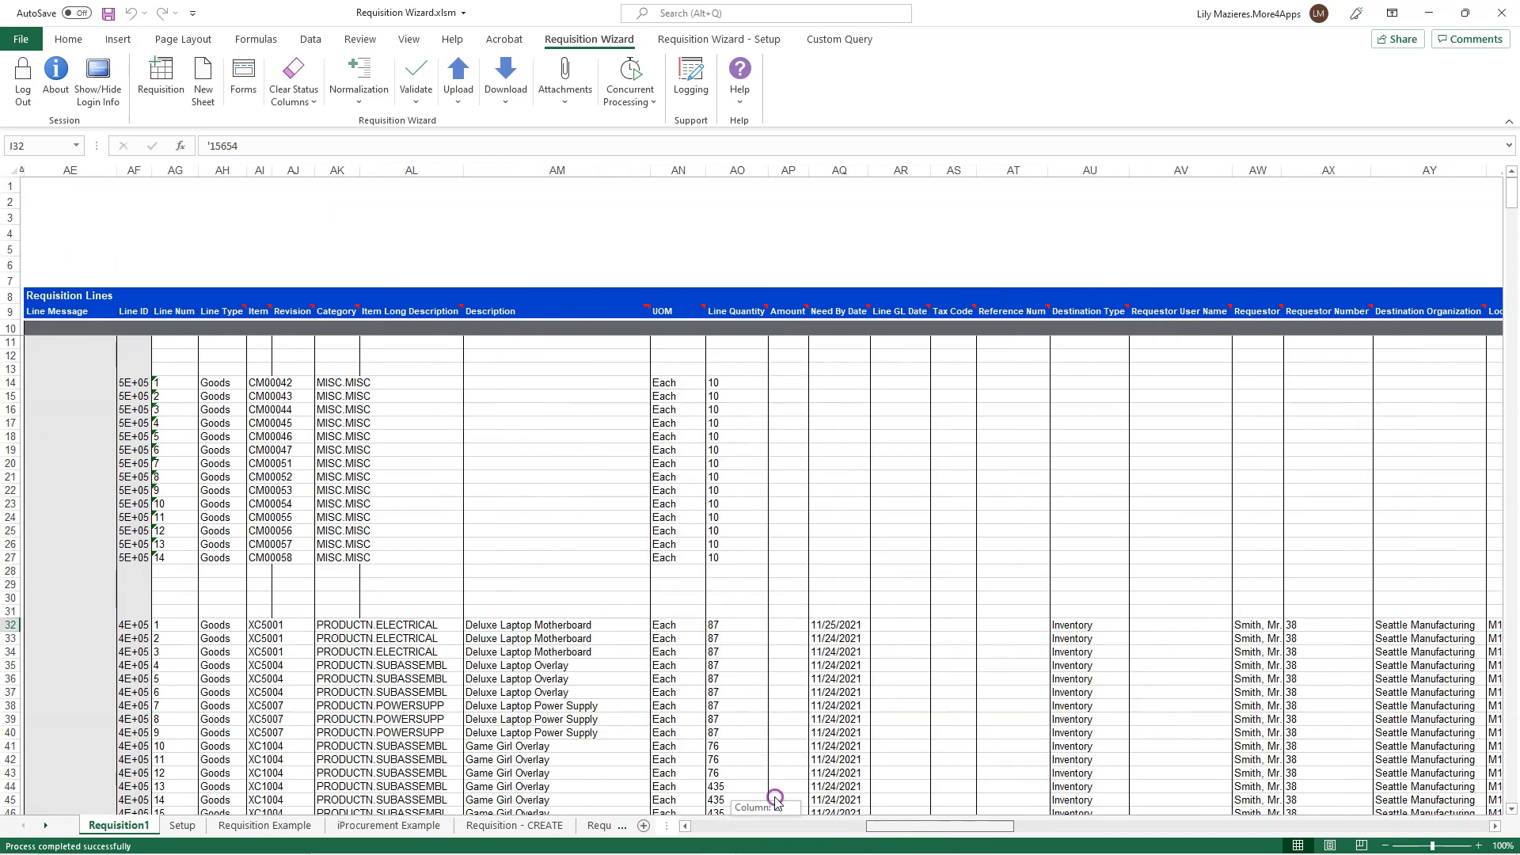
click(294, 83)
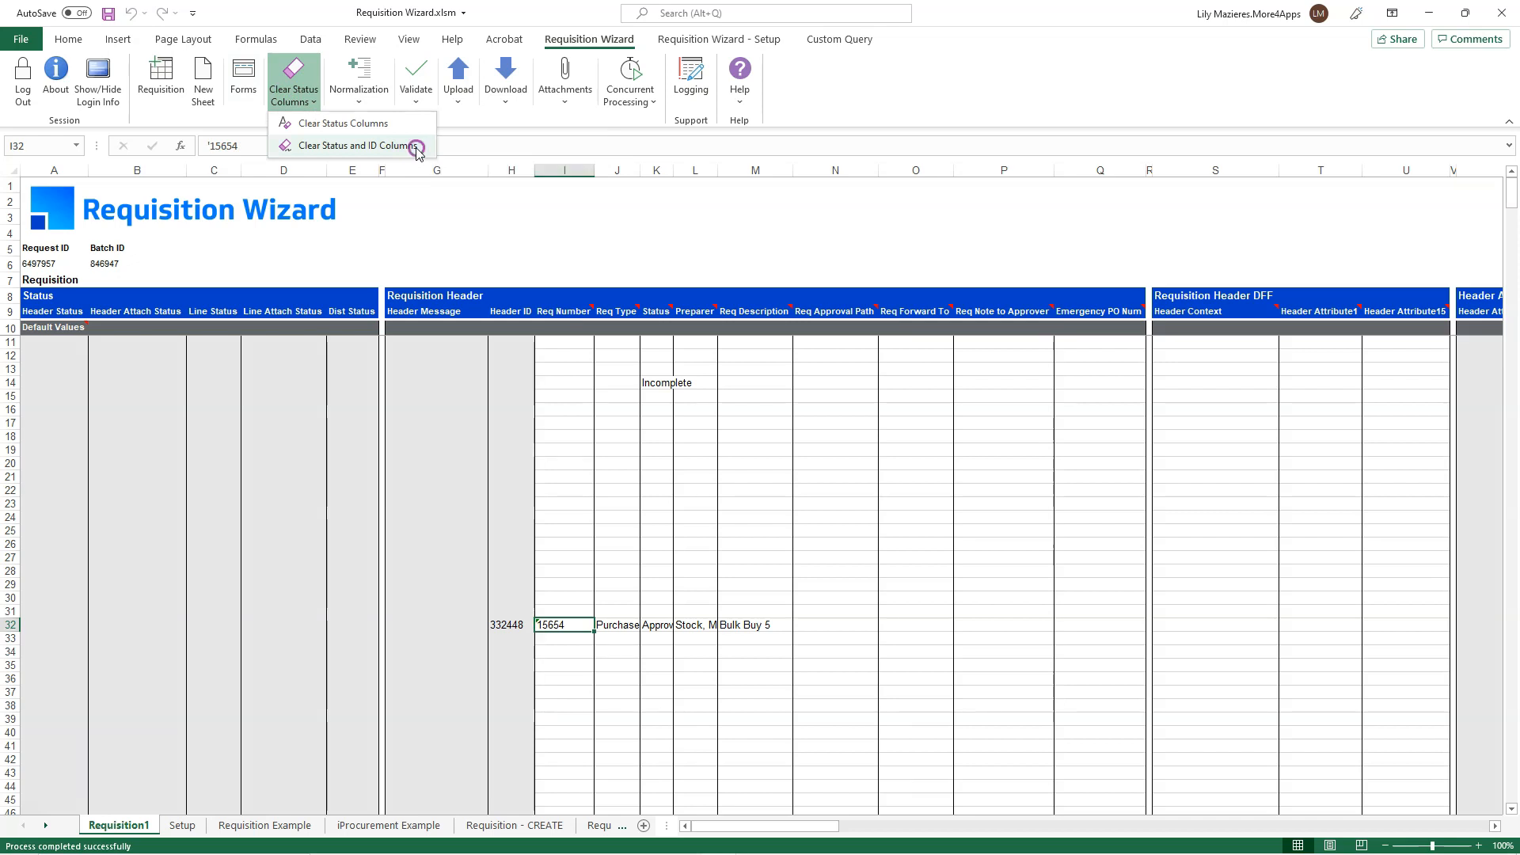
click(417, 148)
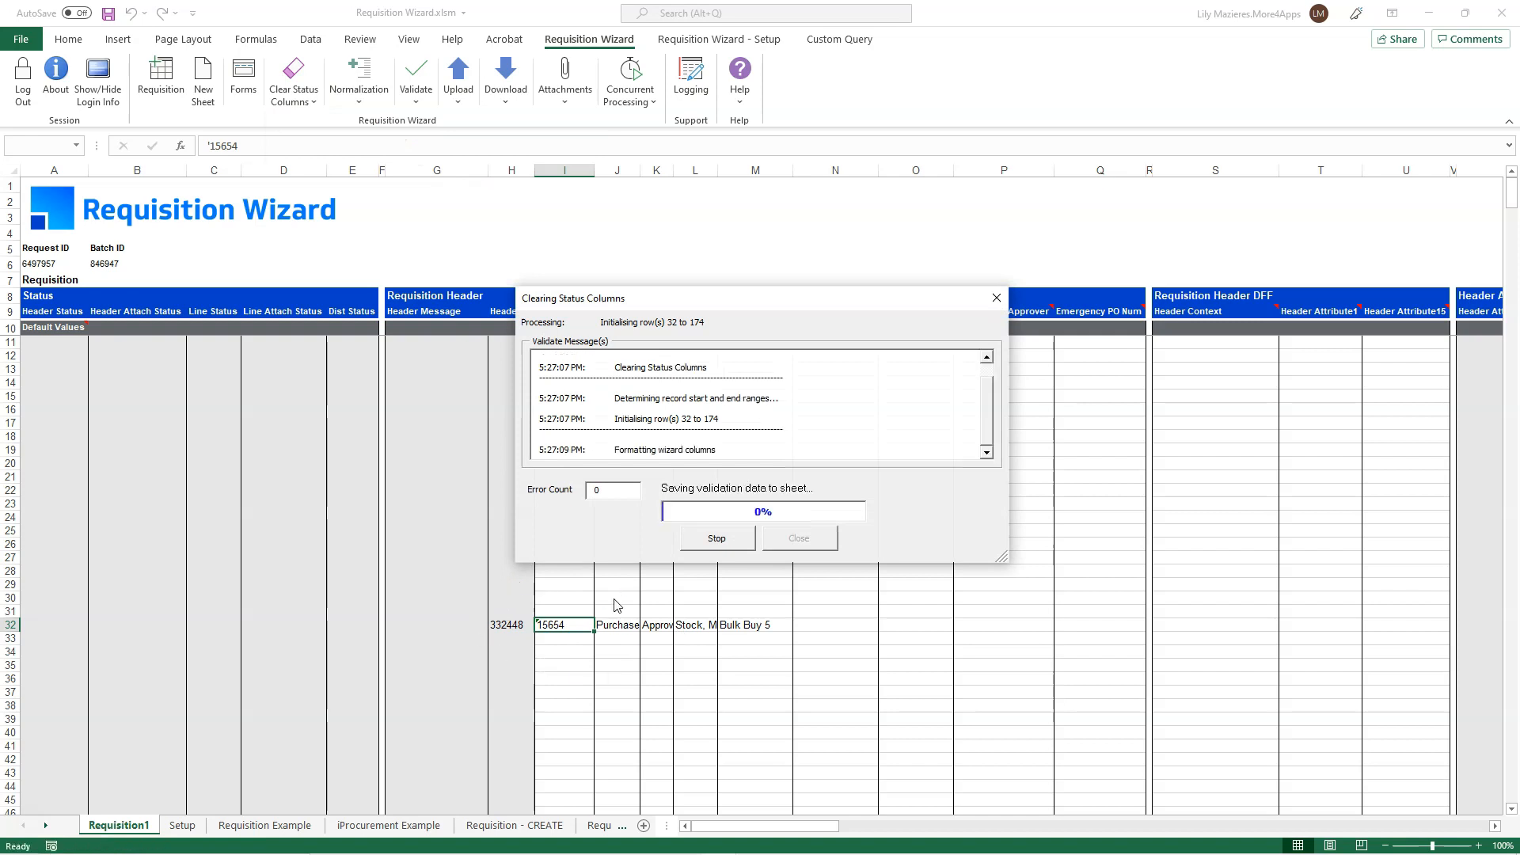
- Open the Requisition Lines form for the first line in row 14
drag(789, 828, 961, 826)
click(840, 386)
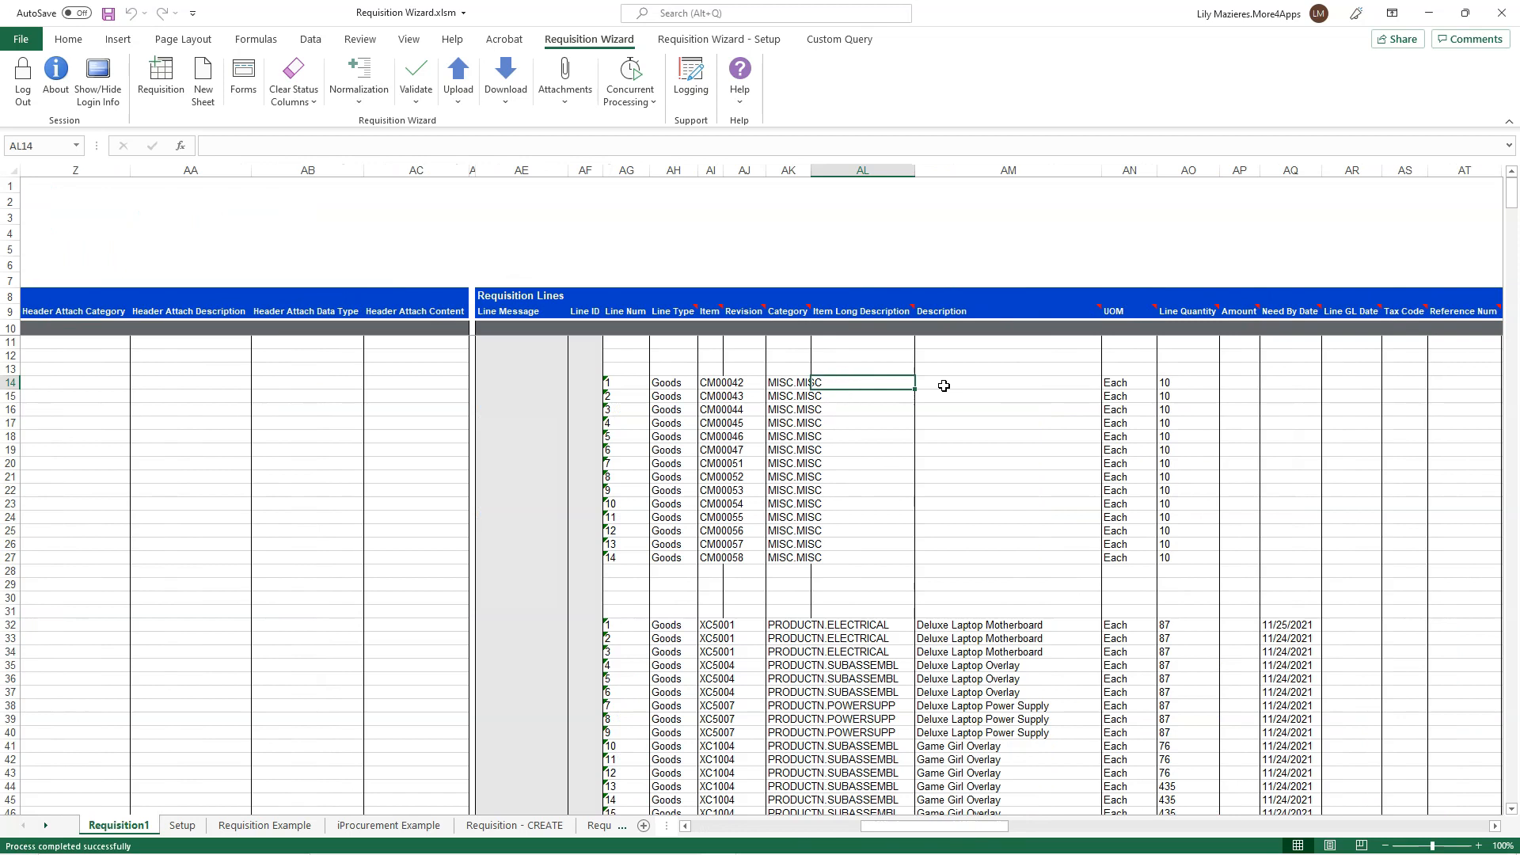
key(Right)
key(Right)
key(Right)
drag(981, 828, 989, 829)
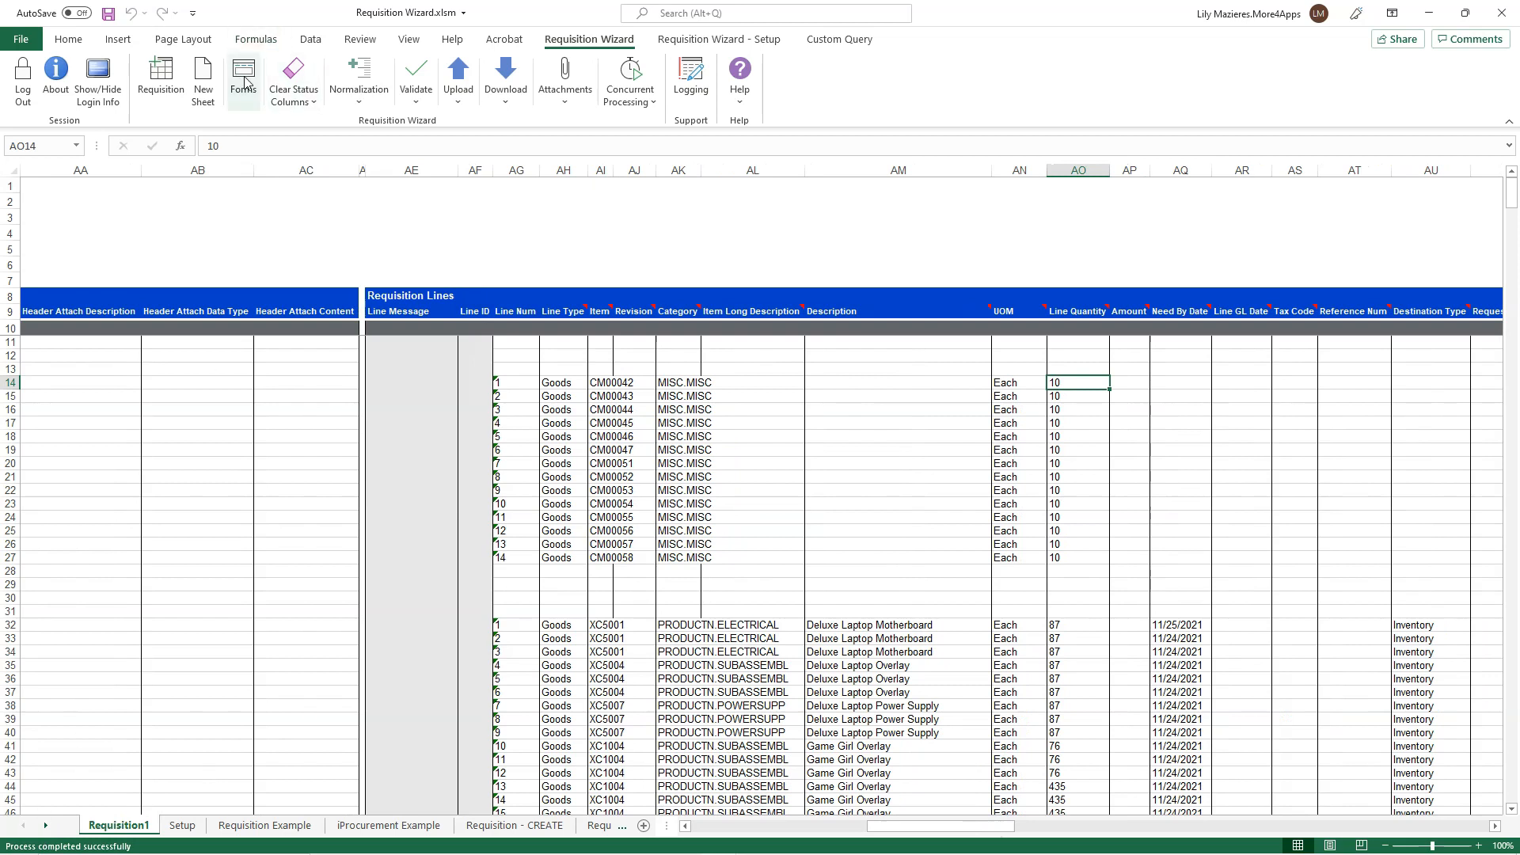
click(923, 382)
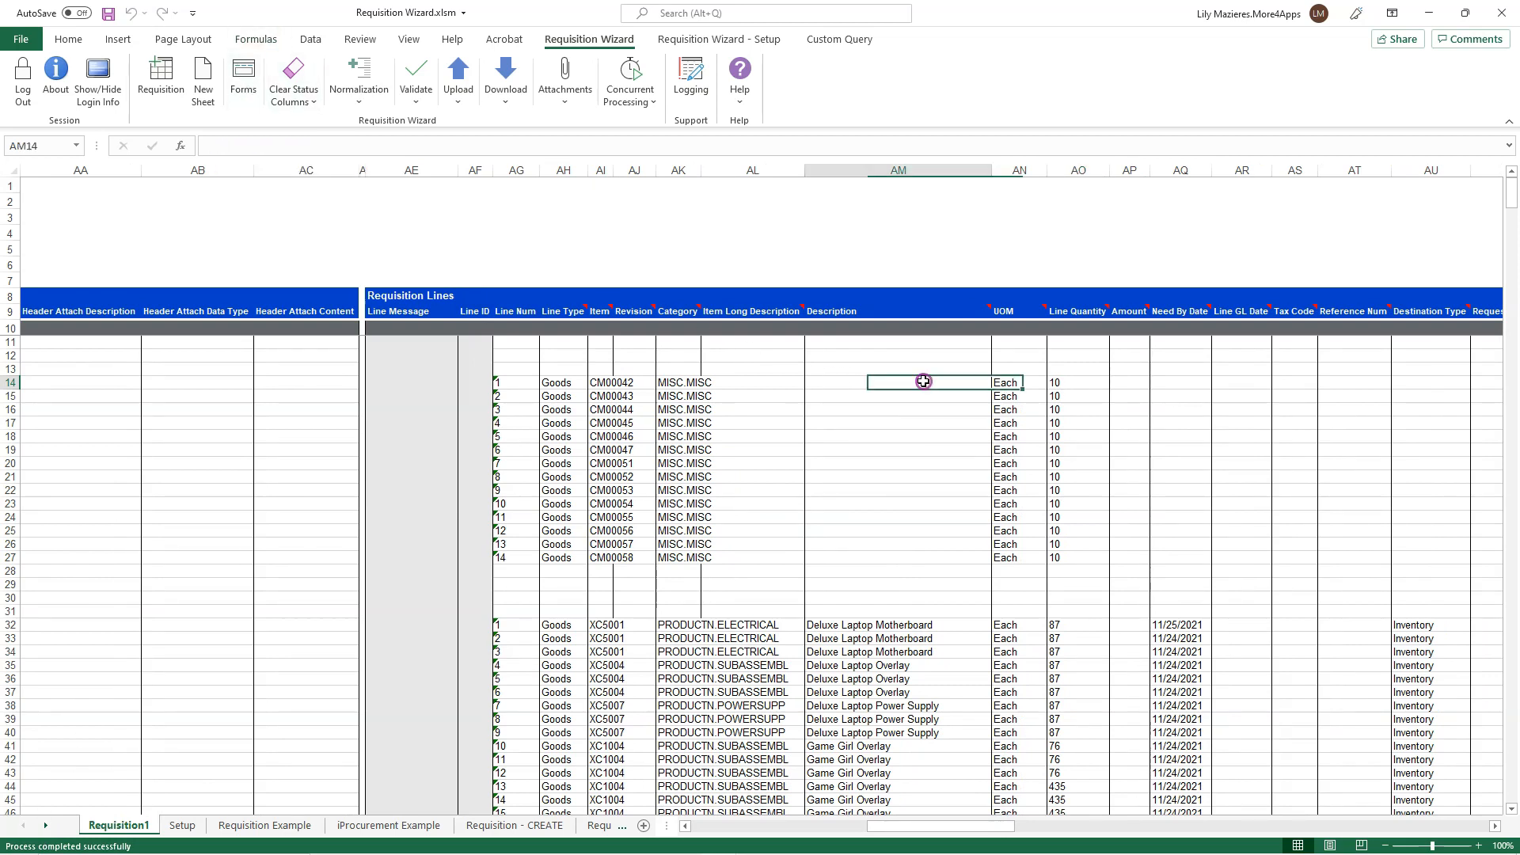
double_click(1129, 384)
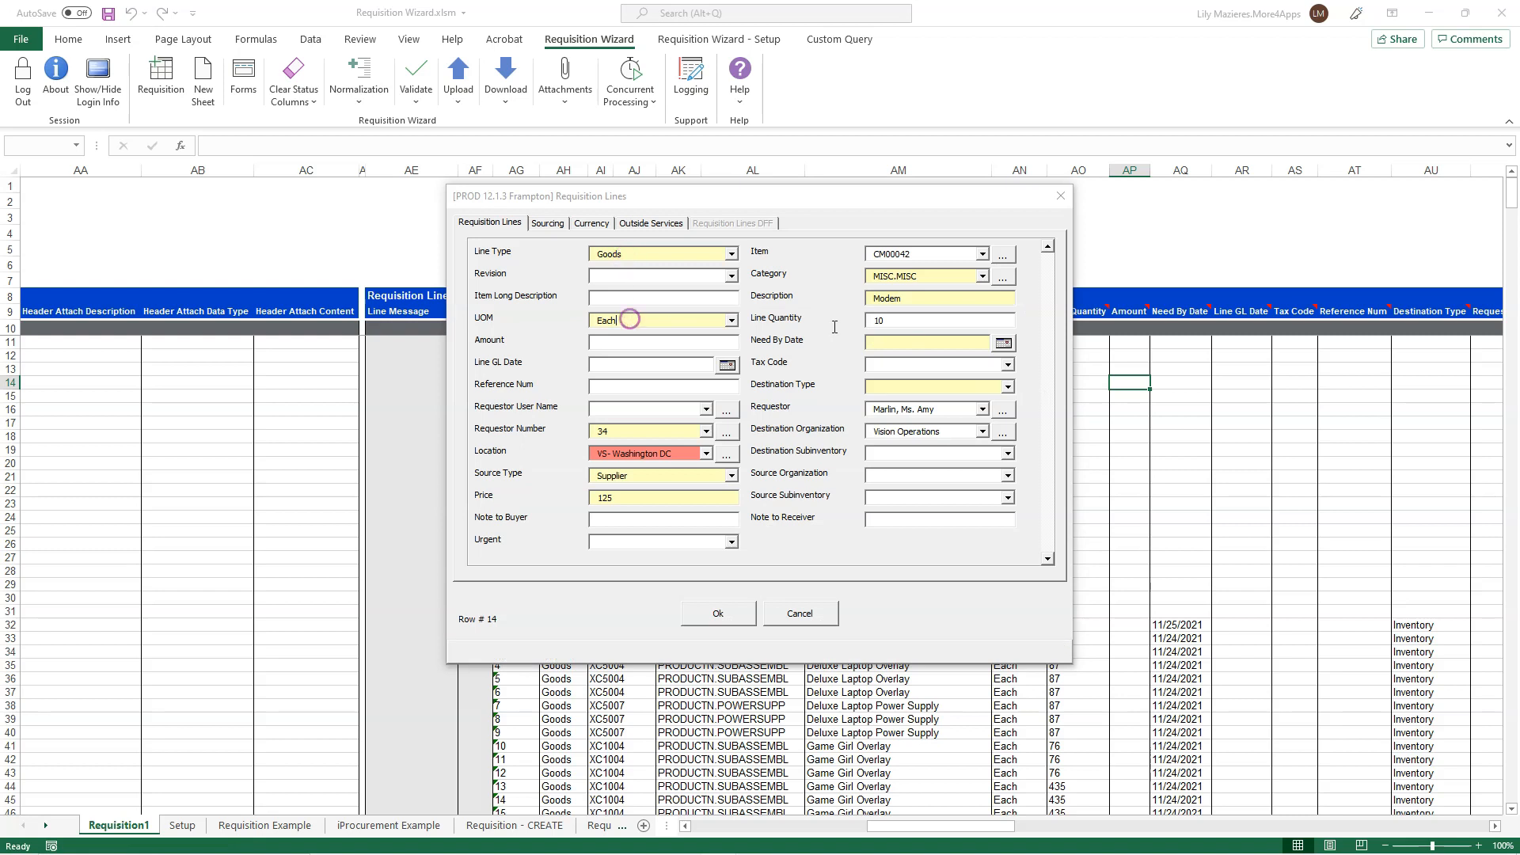
- Search all locations for the line and set its Location to Army Pentagon
click(948, 299)
click(677, 453)
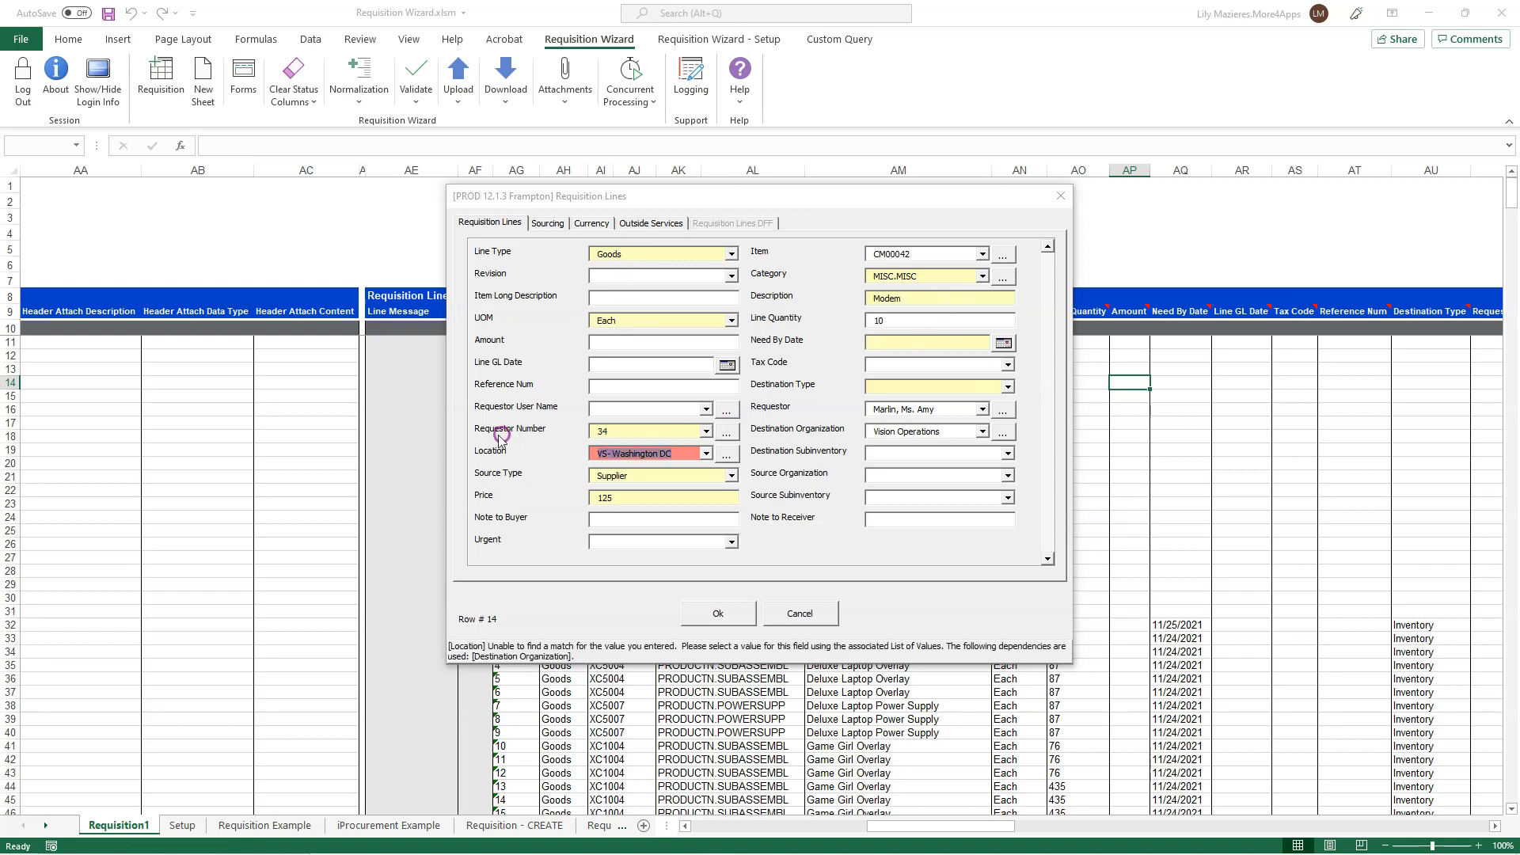
text(%)
click(706, 453)
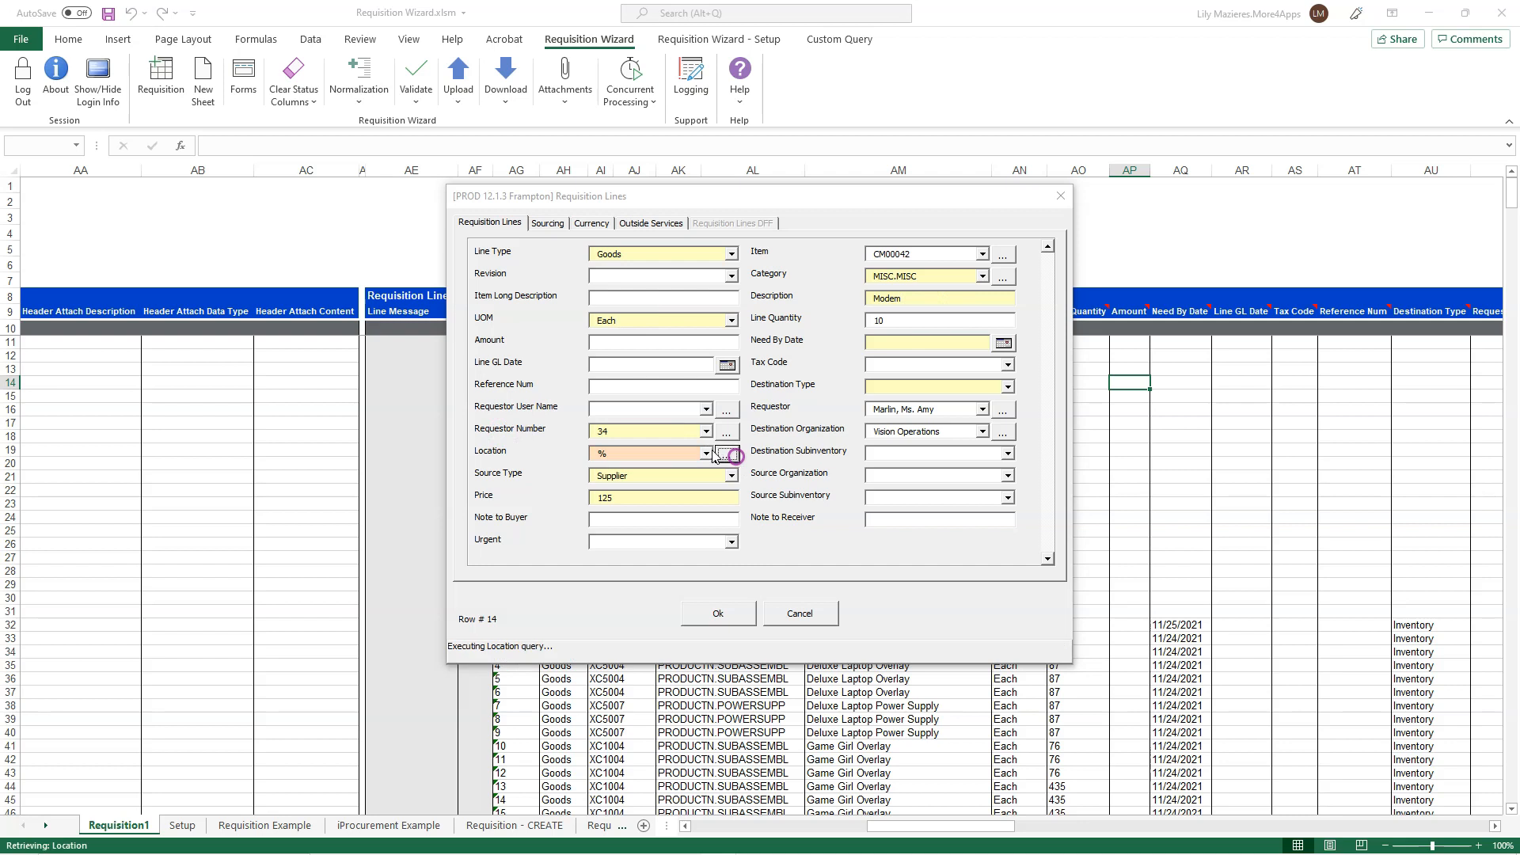
click(666, 530)
- Set the line's Need By Date to 11/25/2021 and its Destination Type to Inventory
click(1003, 343)
click(1147, 366)
click(1009, 388)
click(934, 400)
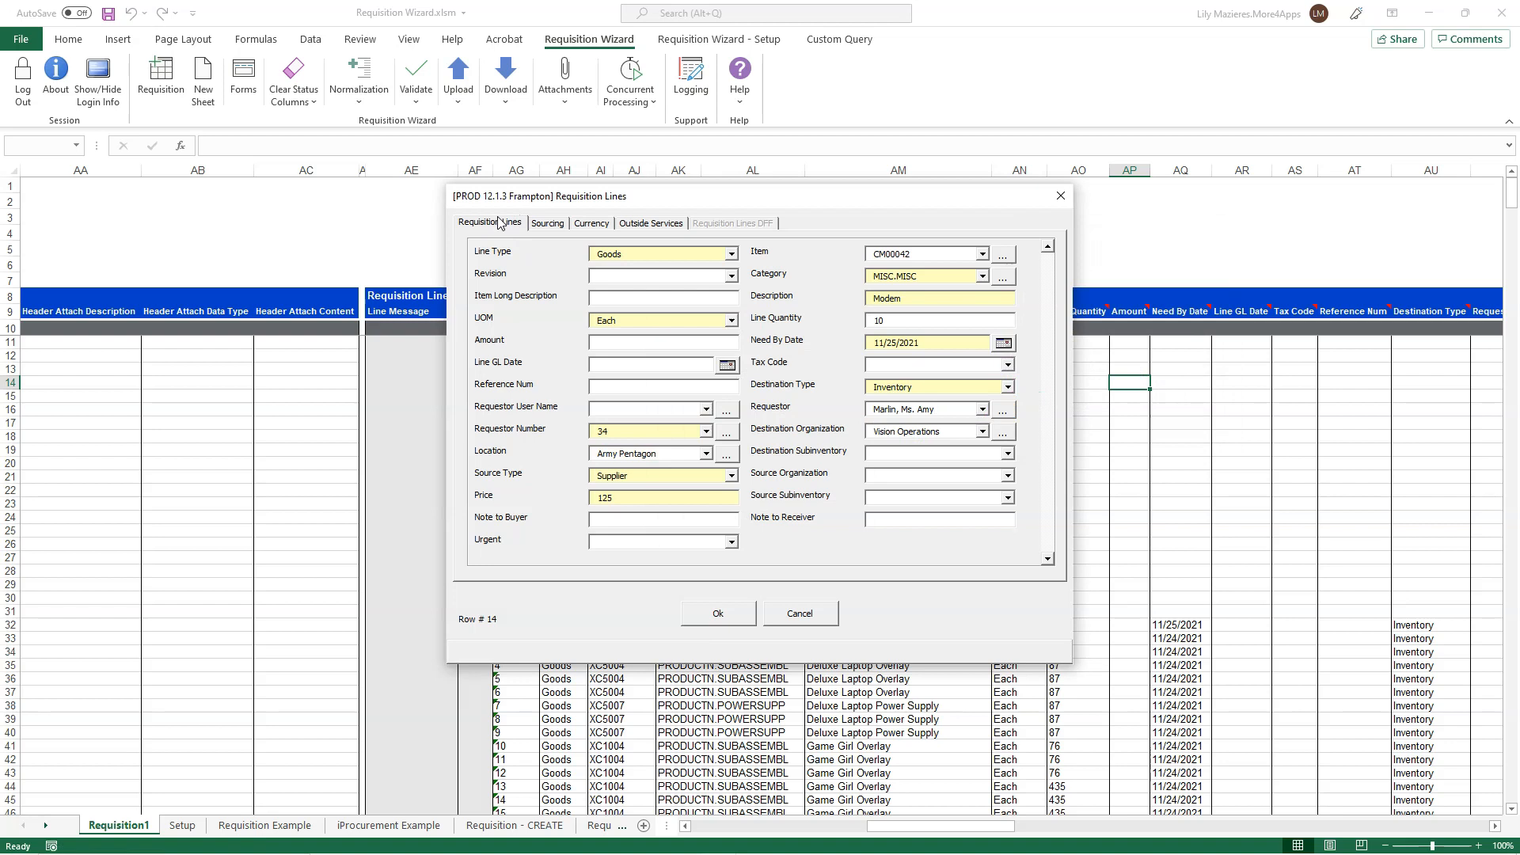
- Review the line's Sourcing, Currency and Outside Services details, leave Autosource blank, and save the form to row 14
click(547, 223)
click(601, 225)
click(651, 223)
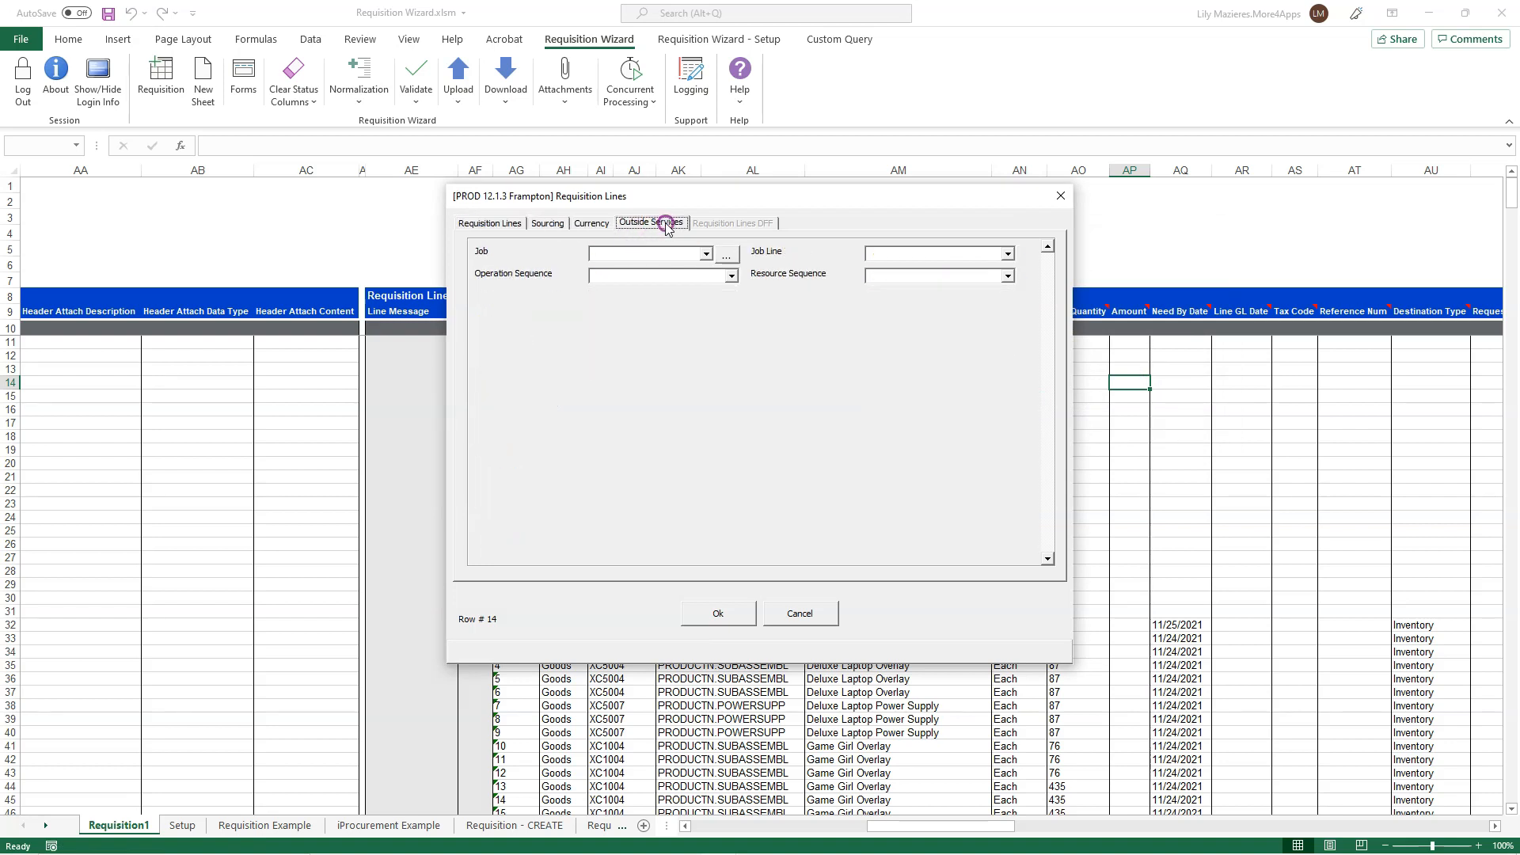
click(548, 223)
click(725, 254)
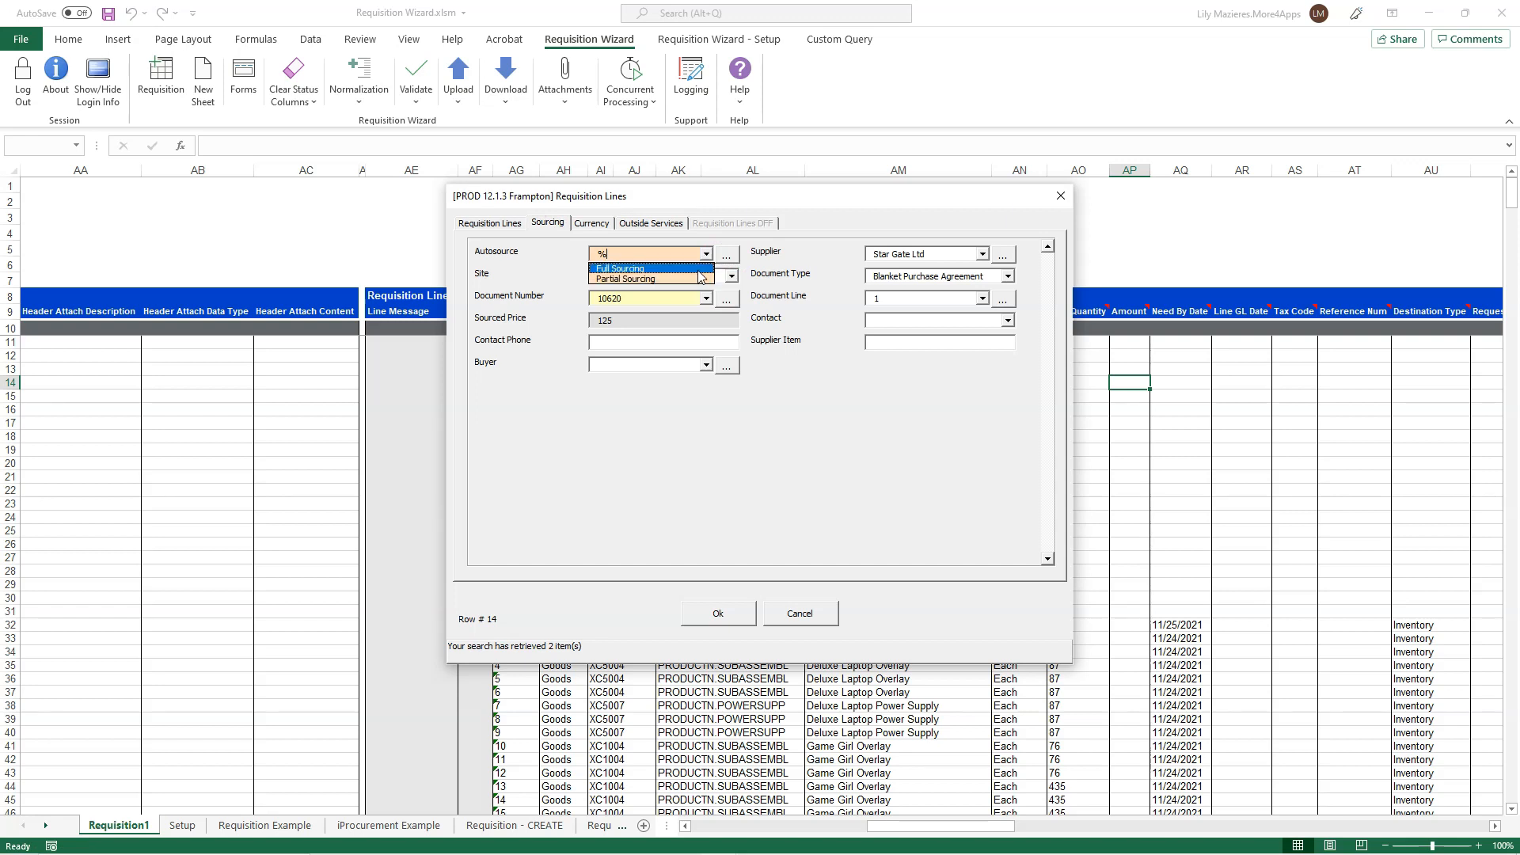
key(BackSpace)
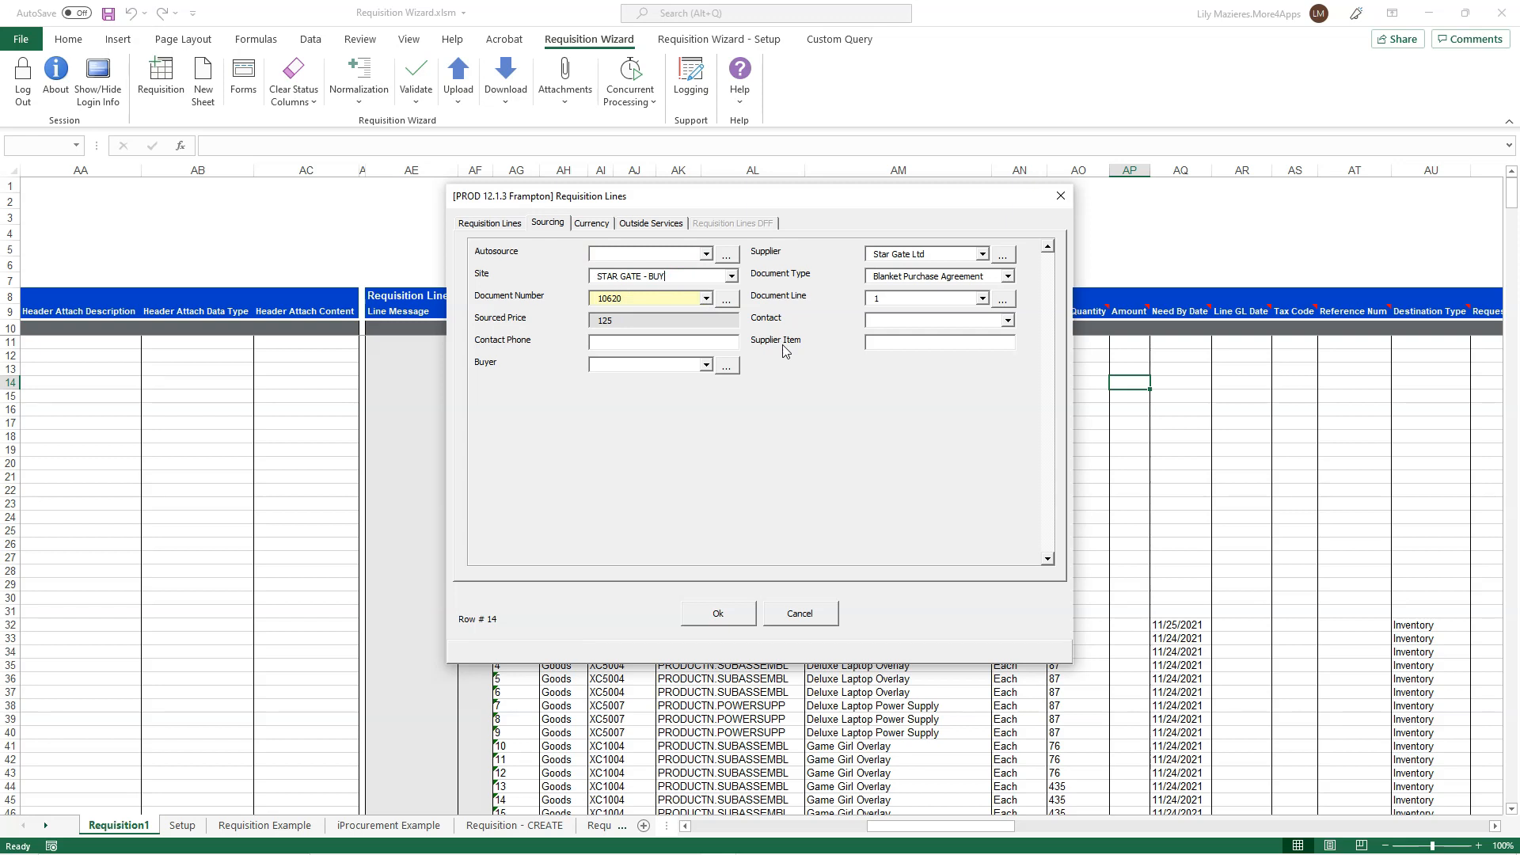
click(717, 615)
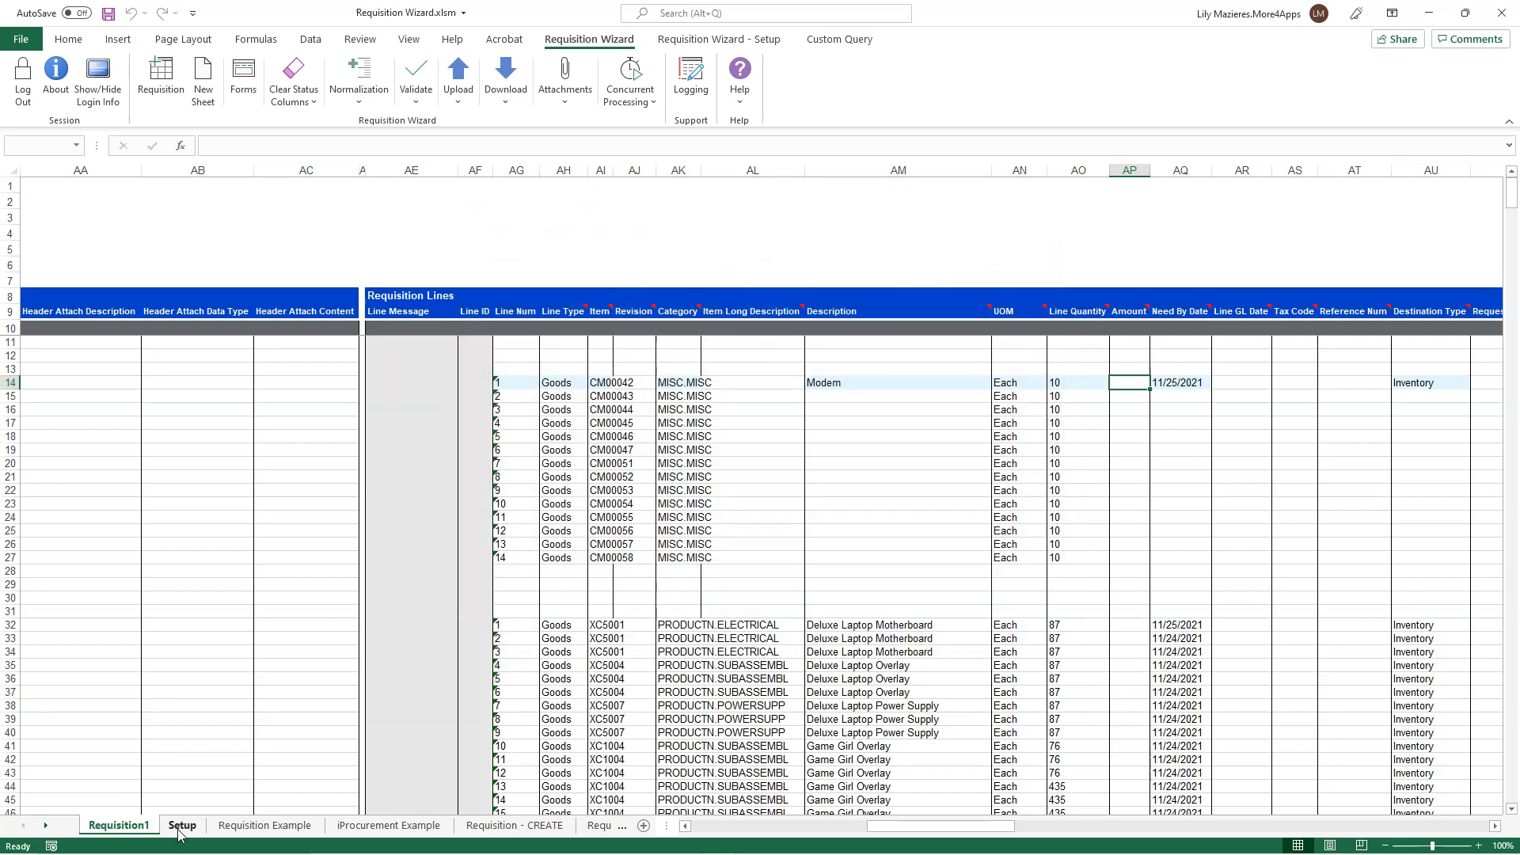
click(182, 826)
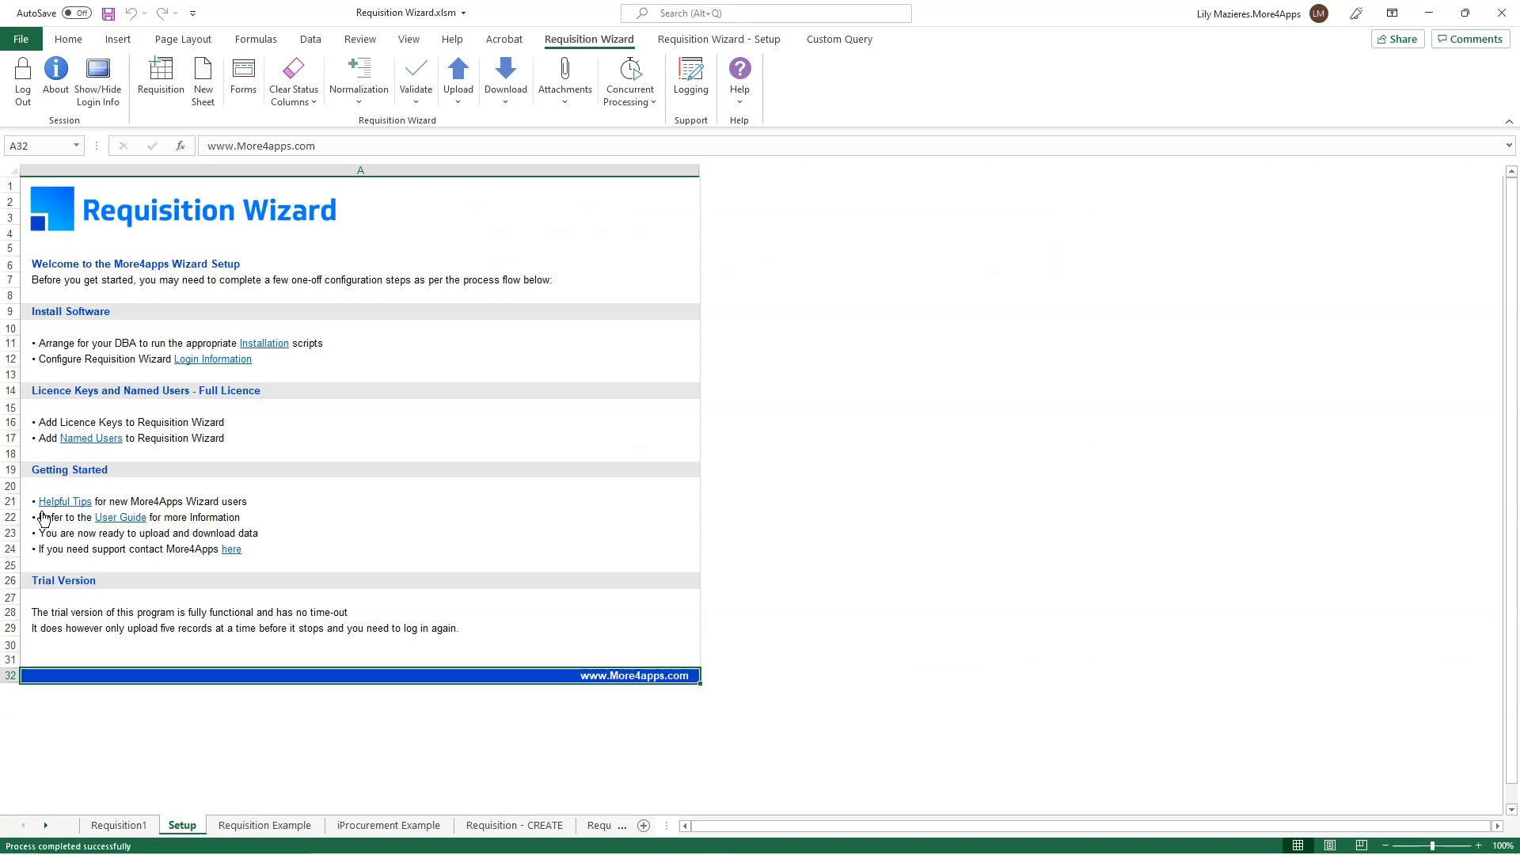
click(107, 826)
drag(909, 827, 577, 826)
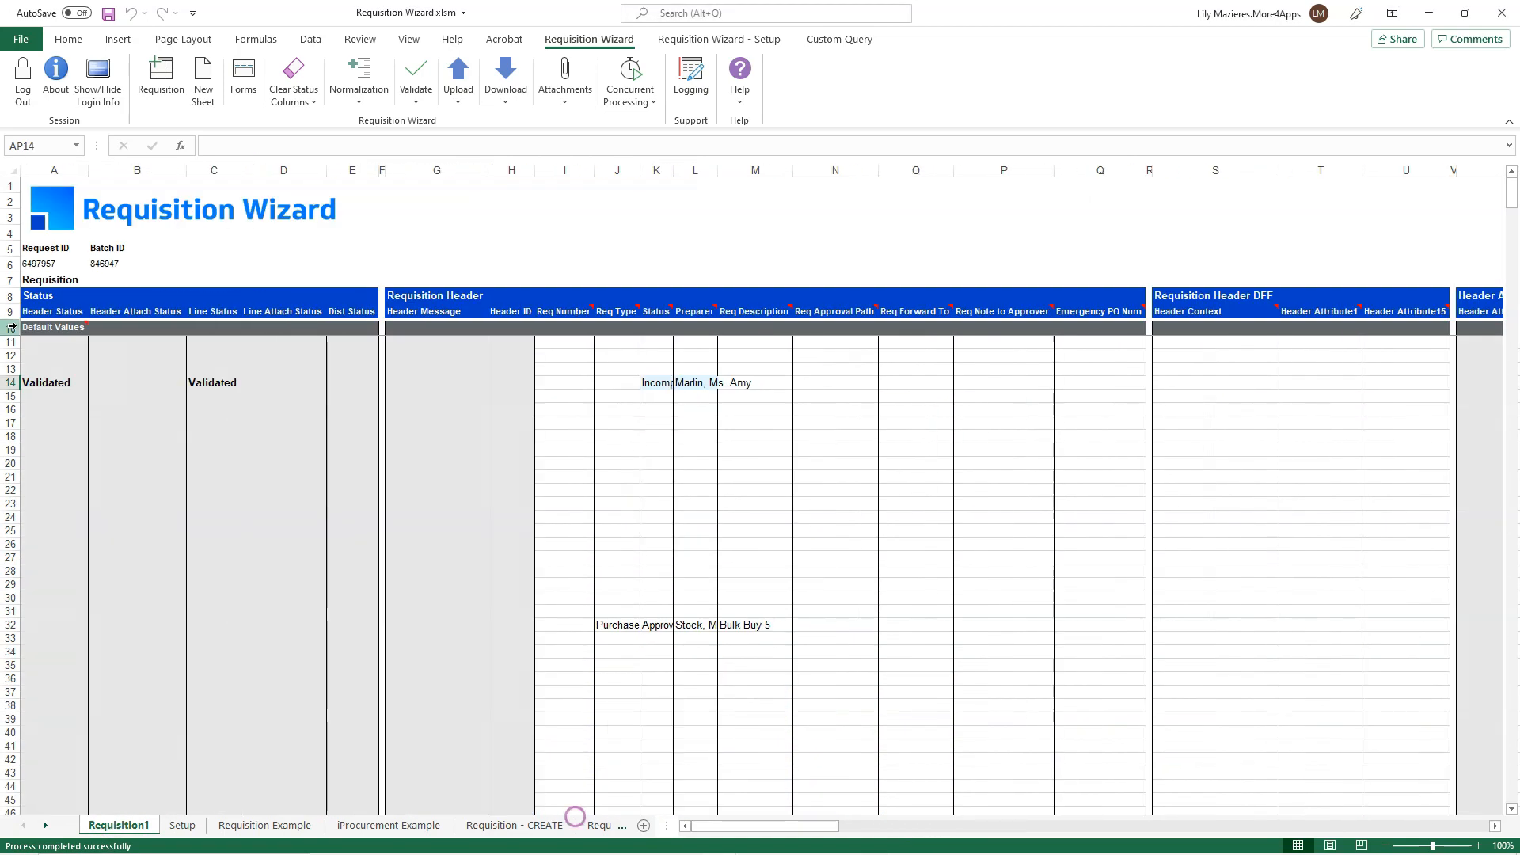
click(14, 325)
click(24, 354)
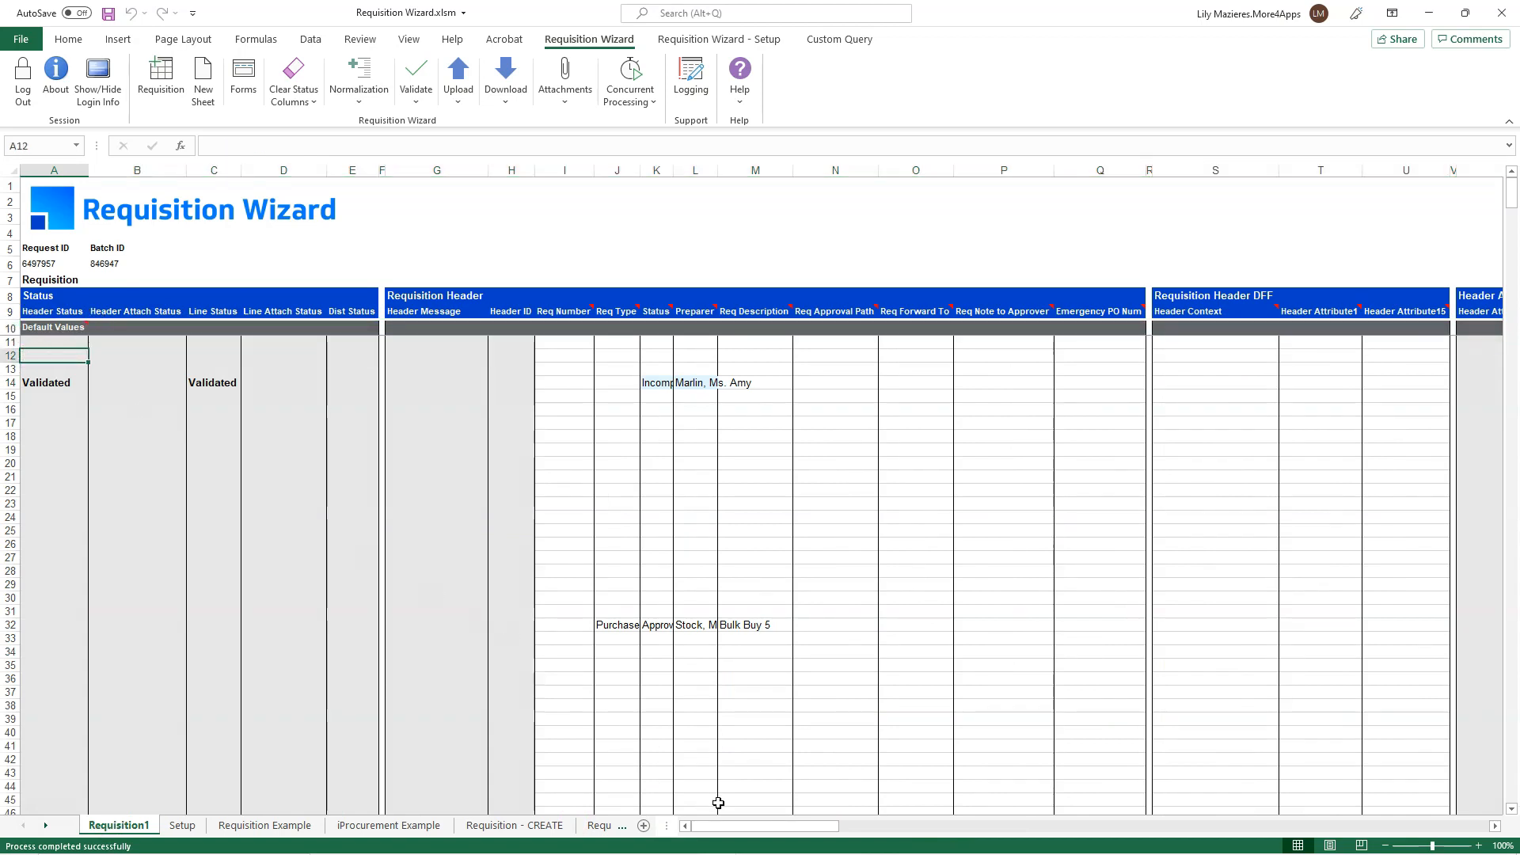
- Enter =TODAY() as the Need By Date in the Default Values row
drag(746, 828, 960, 826)
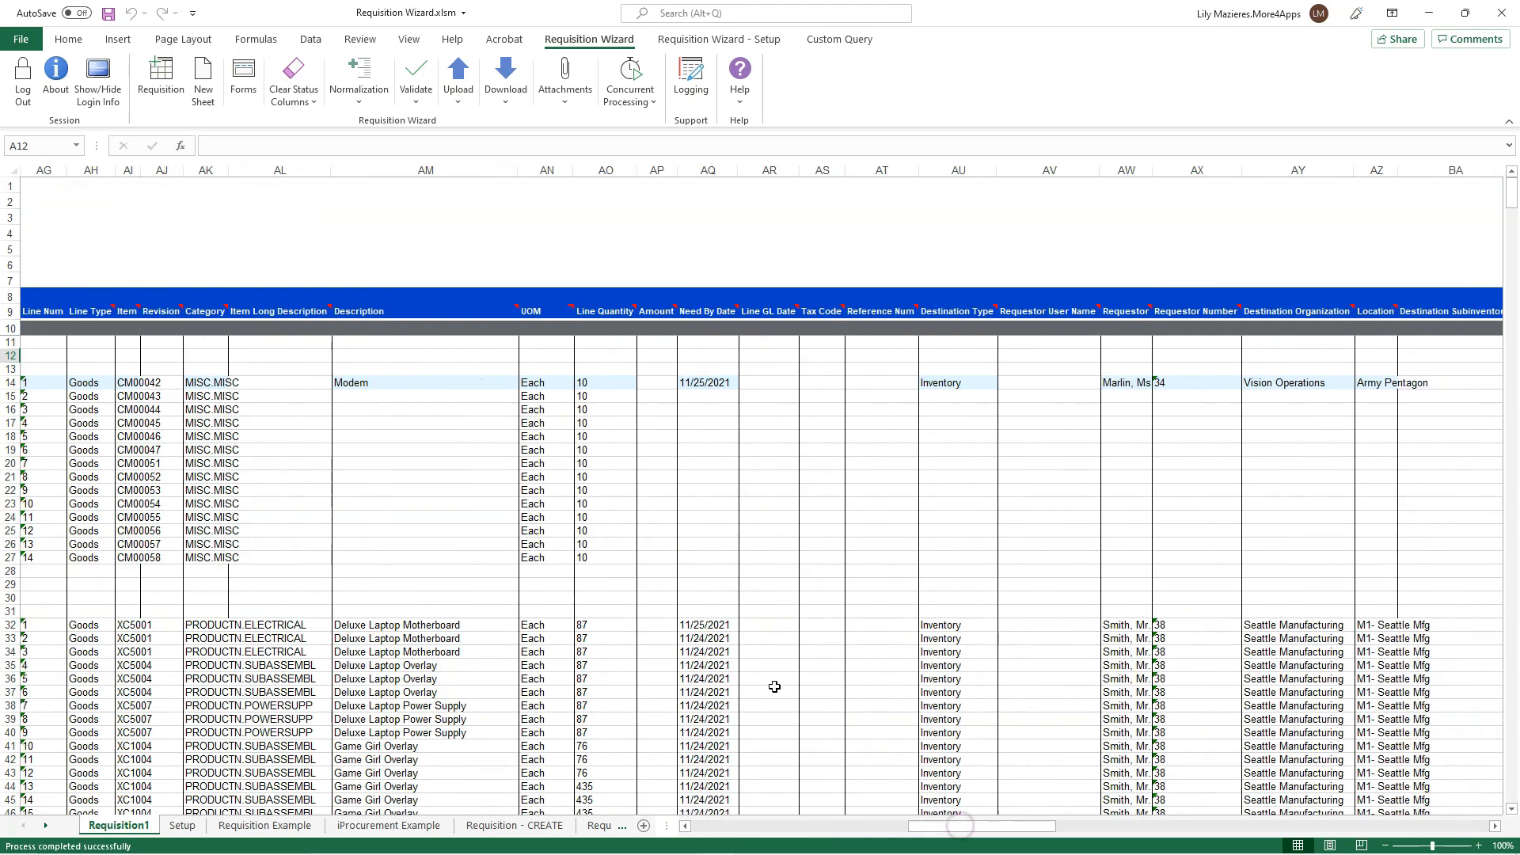
click(720, 330)
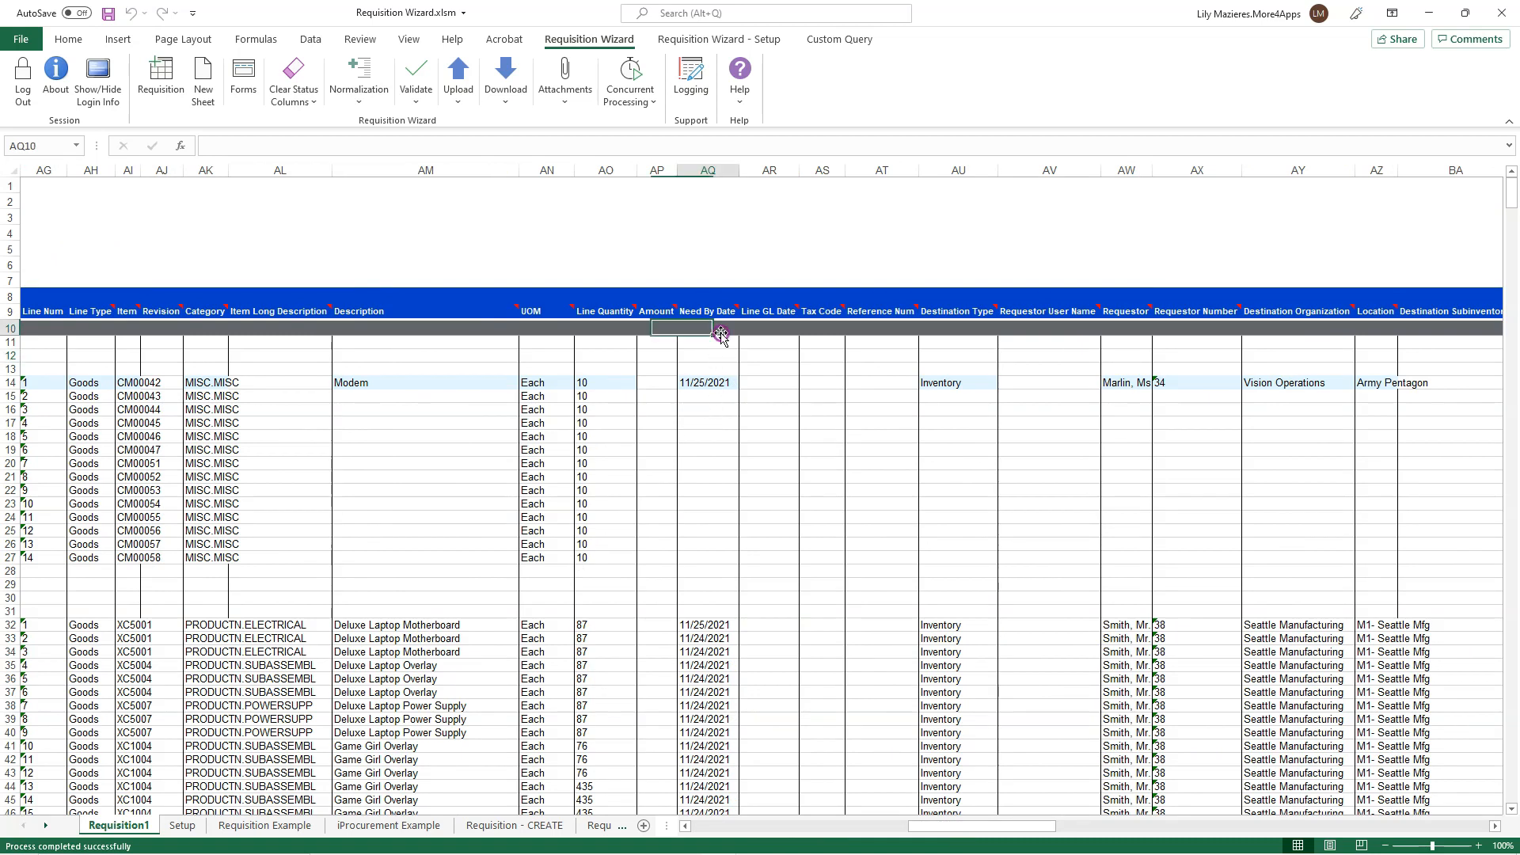
text(=today)
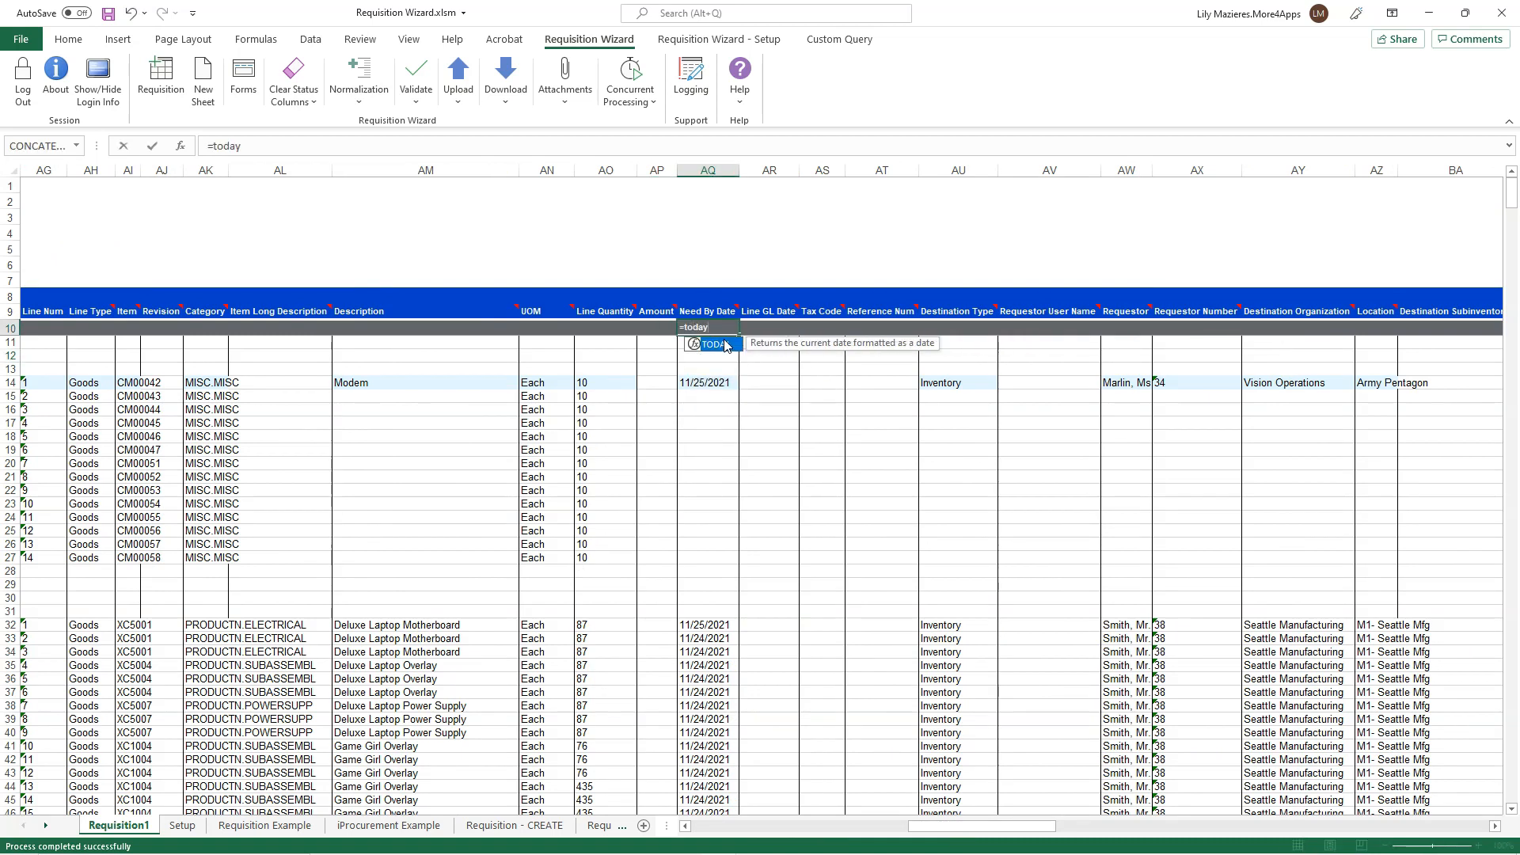
text(())
- Copy the Inventory Destination Type from row 14 into the Default Values row as a value
click(972, 384)
key(ctrl+c)
right_click(973, 328)
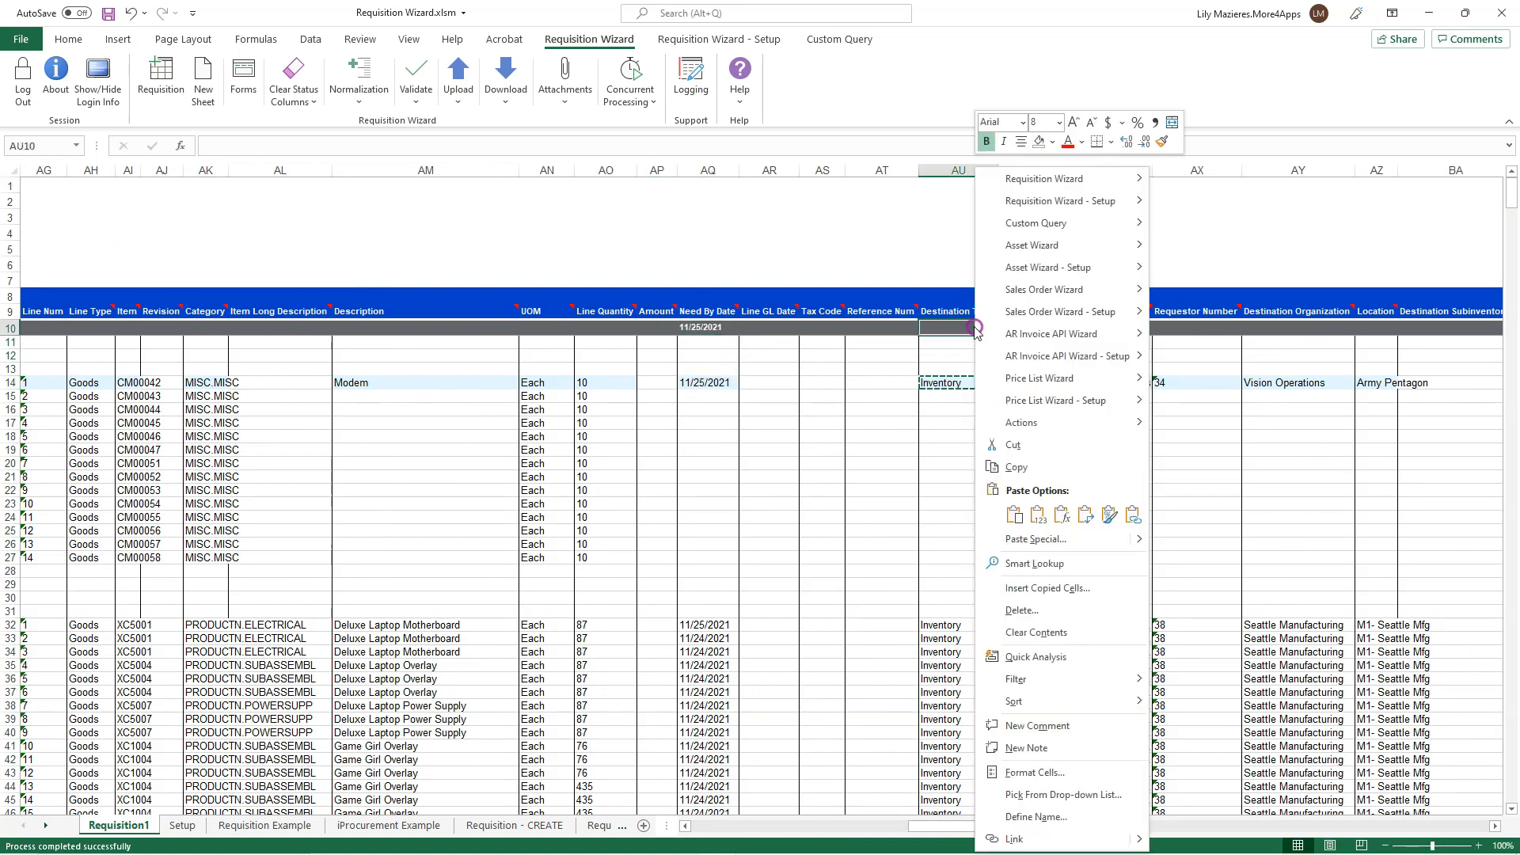
click(1037, 515)
- Copy row 14's Destination Organization Vision Operations and Location Army Pentagon into the Default Values row as values
drag(981, 825, 1076, 825)
drag(770, 384, 816, 387)
key(ctrl+c)
right_click(763, 326)
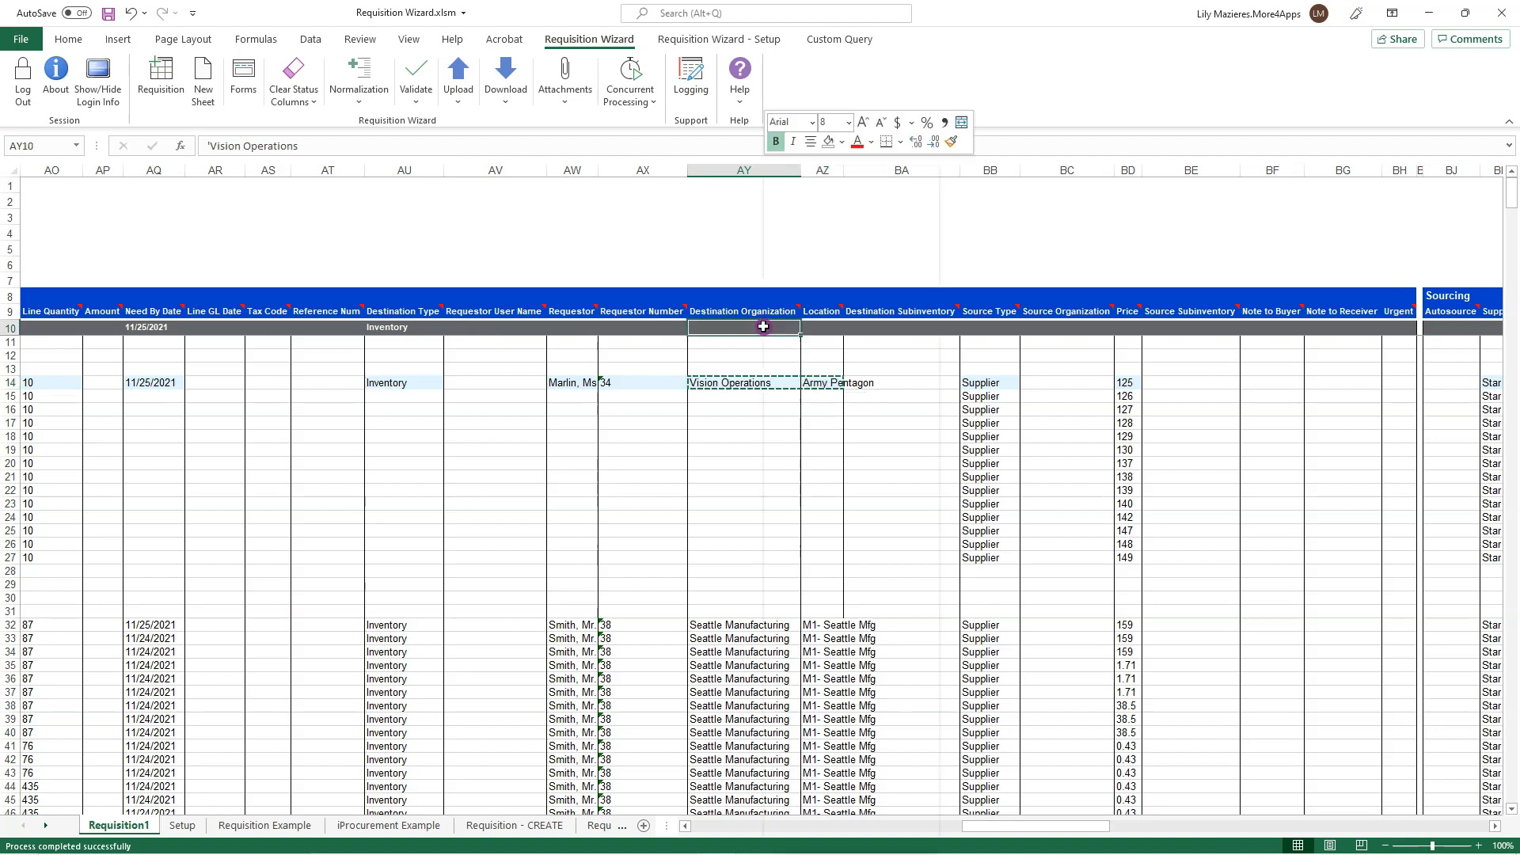
click(829, 518)
click(746, 411)
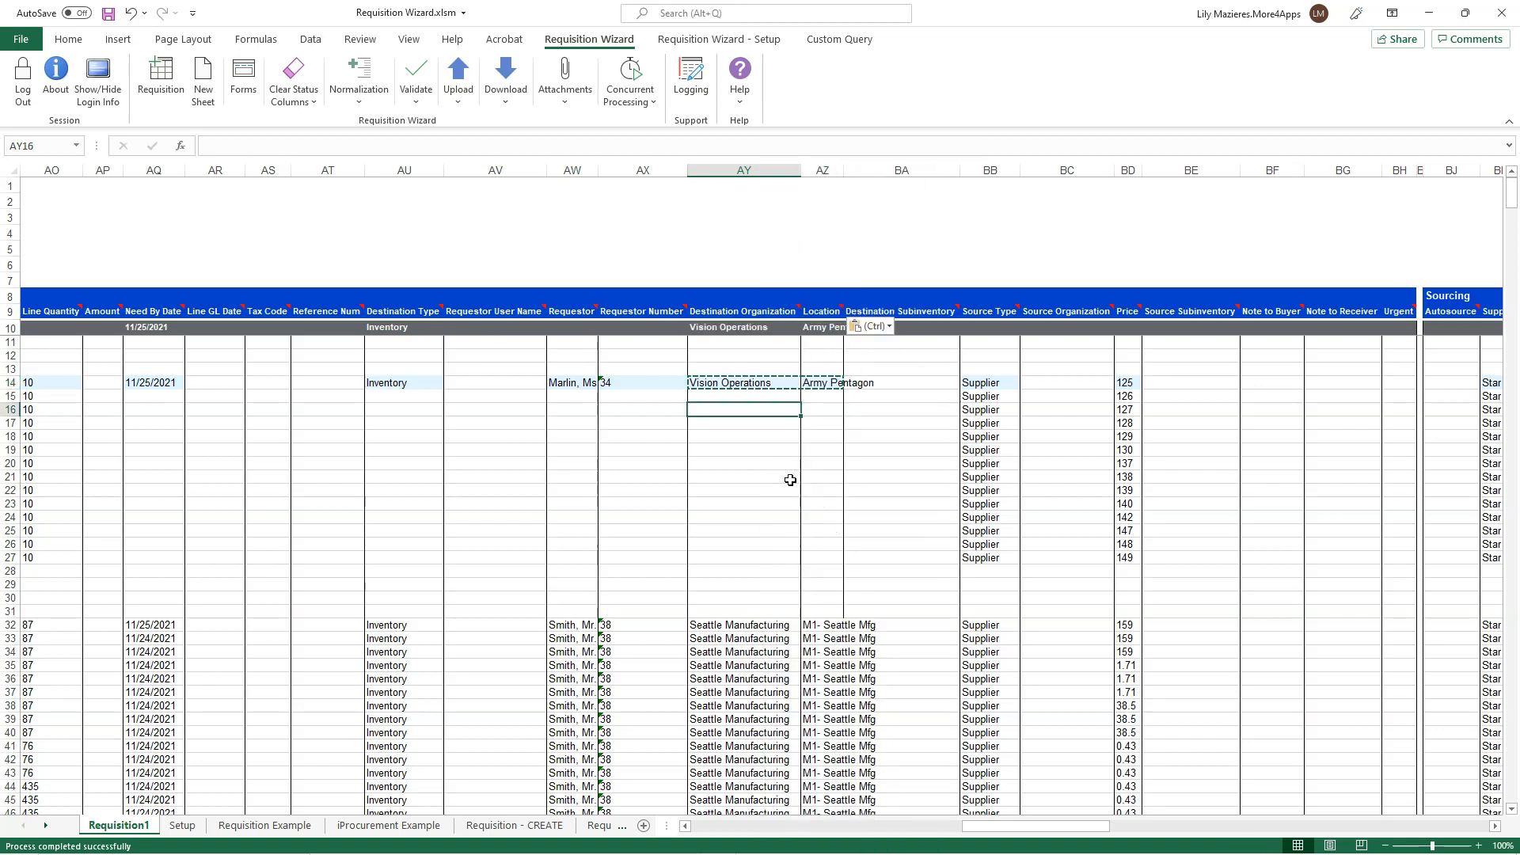
- Set the Req Type in the Default Values row to Purchase
drag(756, 627, 842, 638)
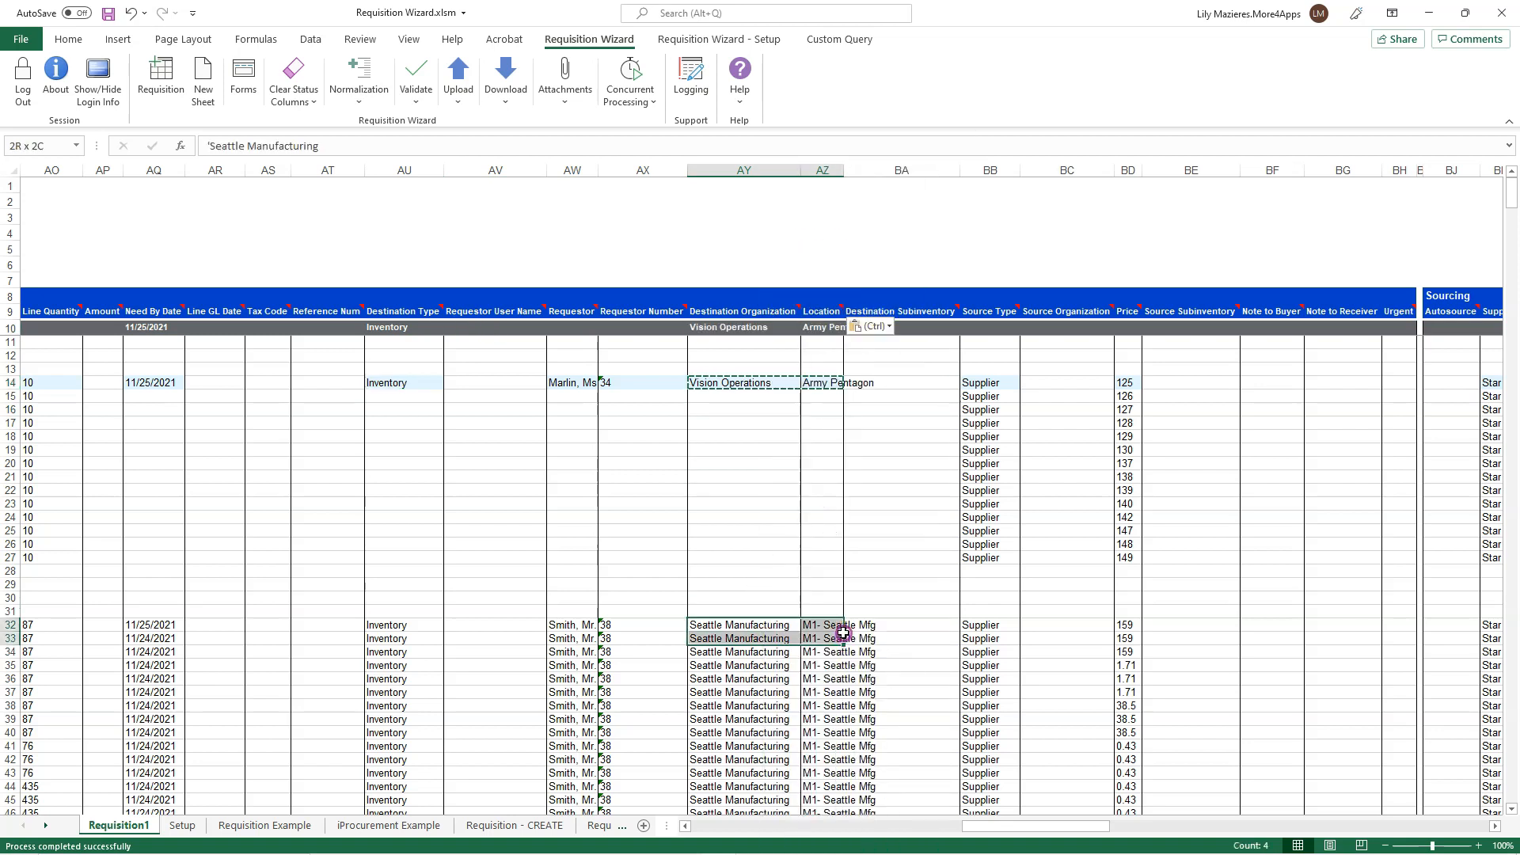
drag(157, 666, 164, 770)
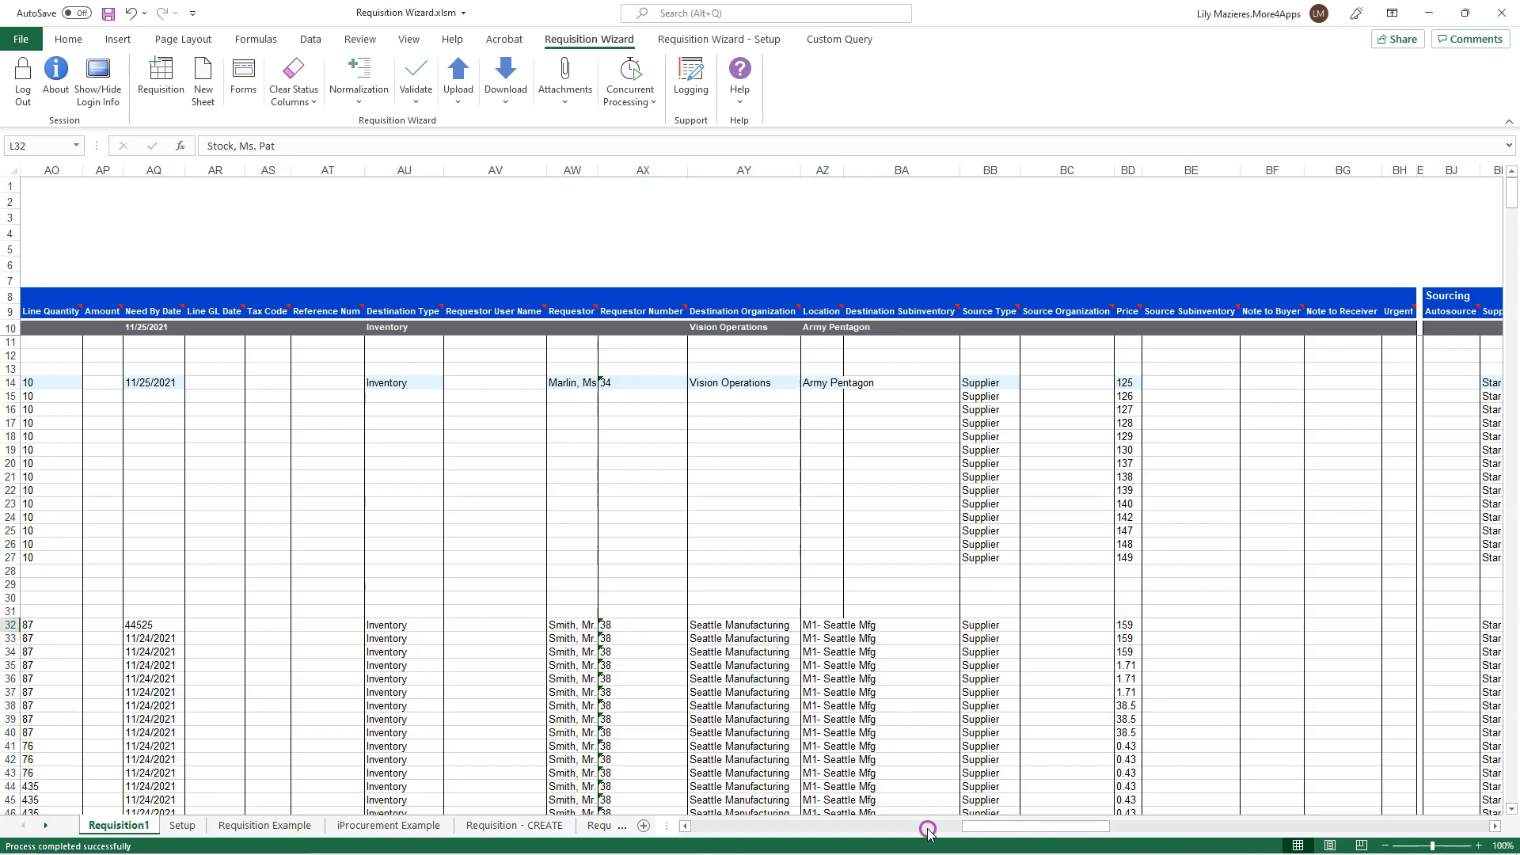
drag(945, 825, 722, 824)
click(610, 328)
text(Purchase)
key(Return)
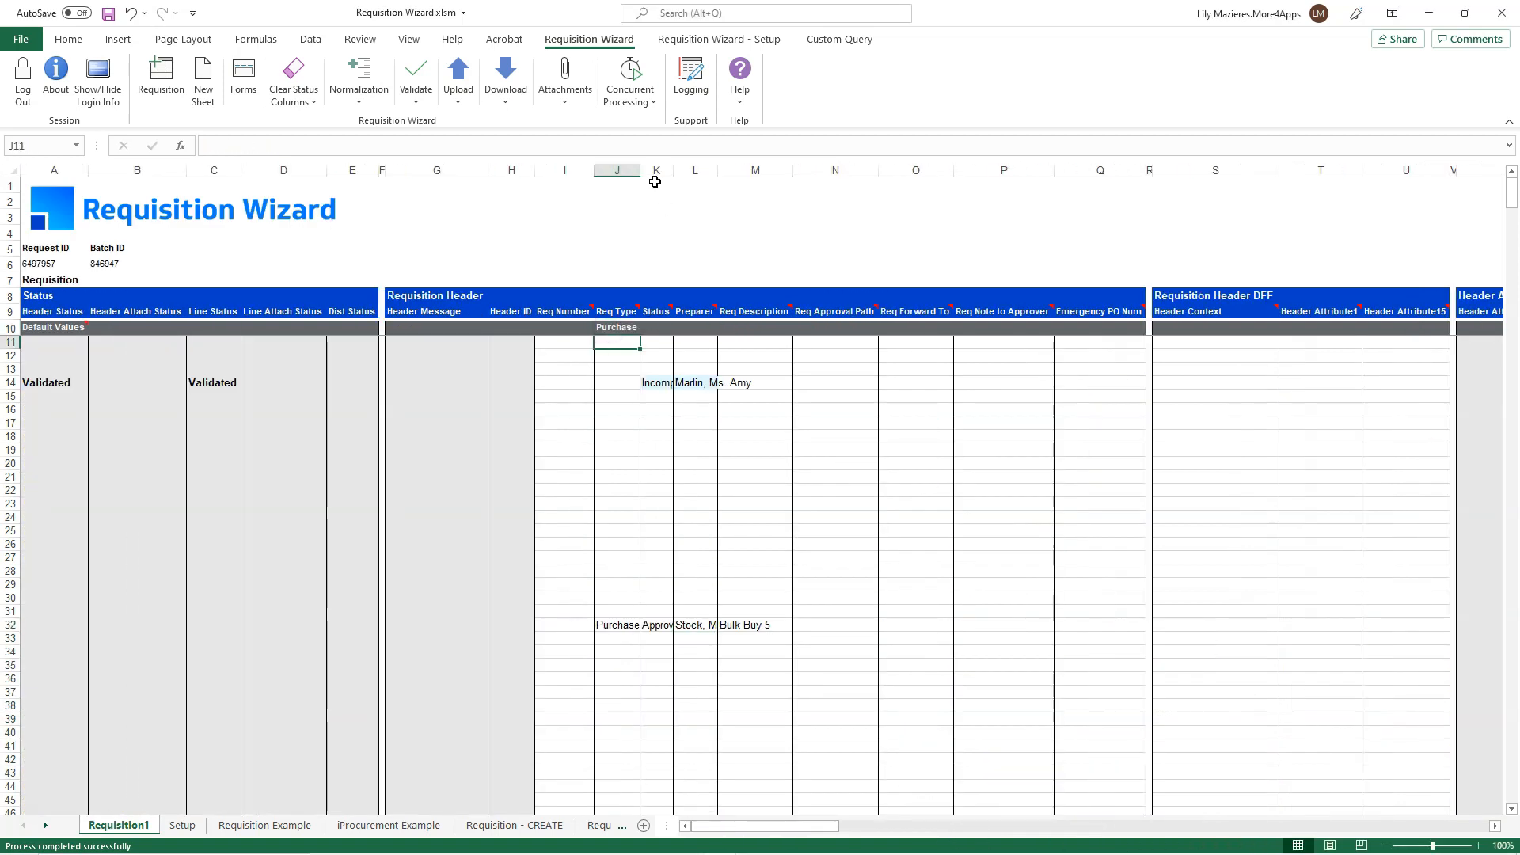
- Widen the Req Type column slightly and enter Computers as the Req Description in row 14
drag(643, 172, 650, 172)
click(781, 384)
text(Computer)
key(Return)
click(770, 383)
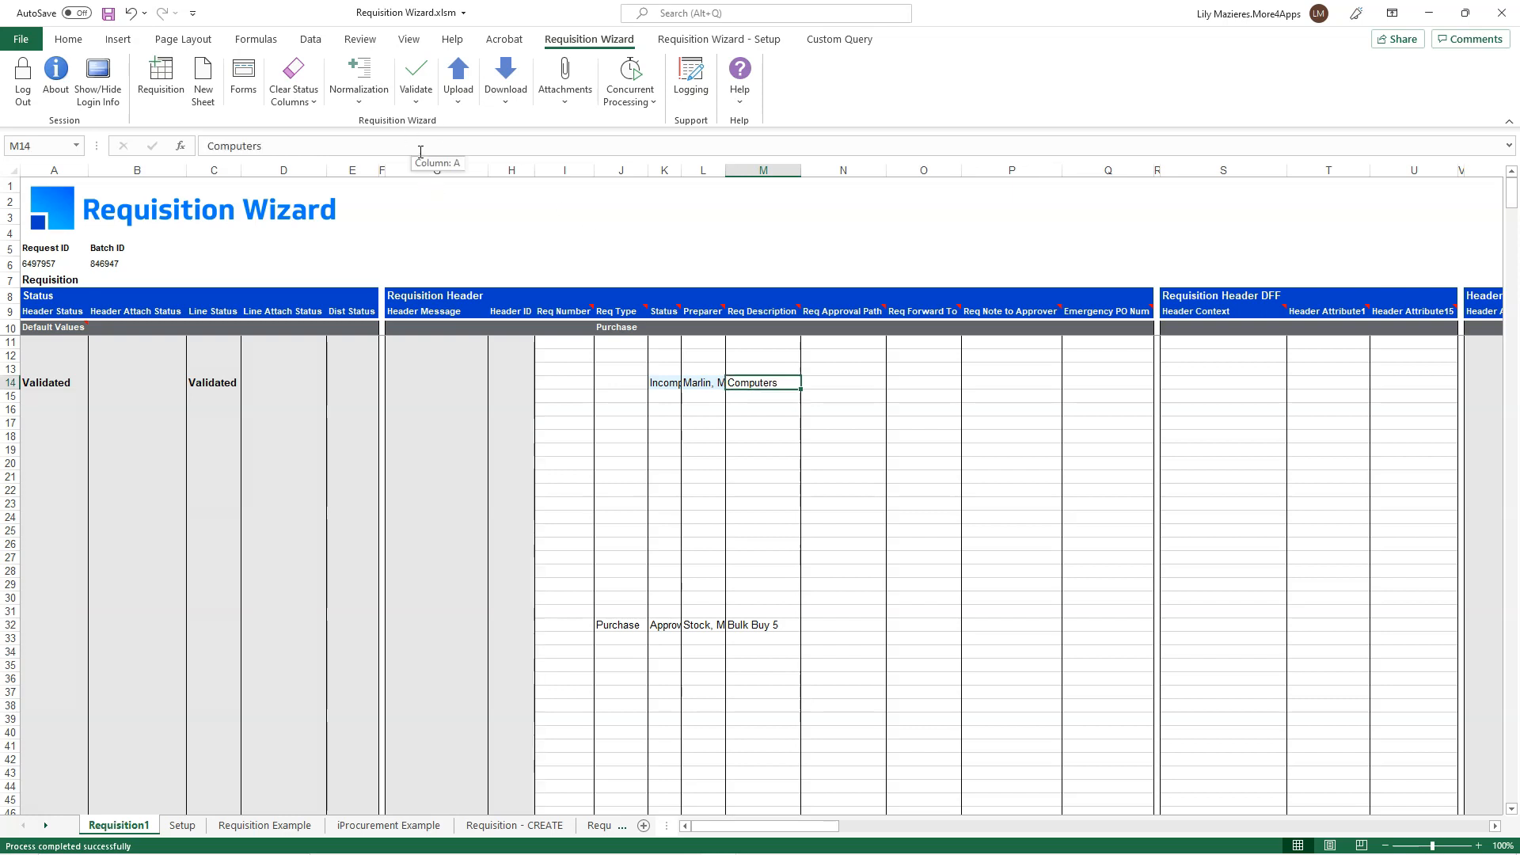
- Check the validation options and row 14's Status, and upload all requisitions on the sheet
click(420, 95)
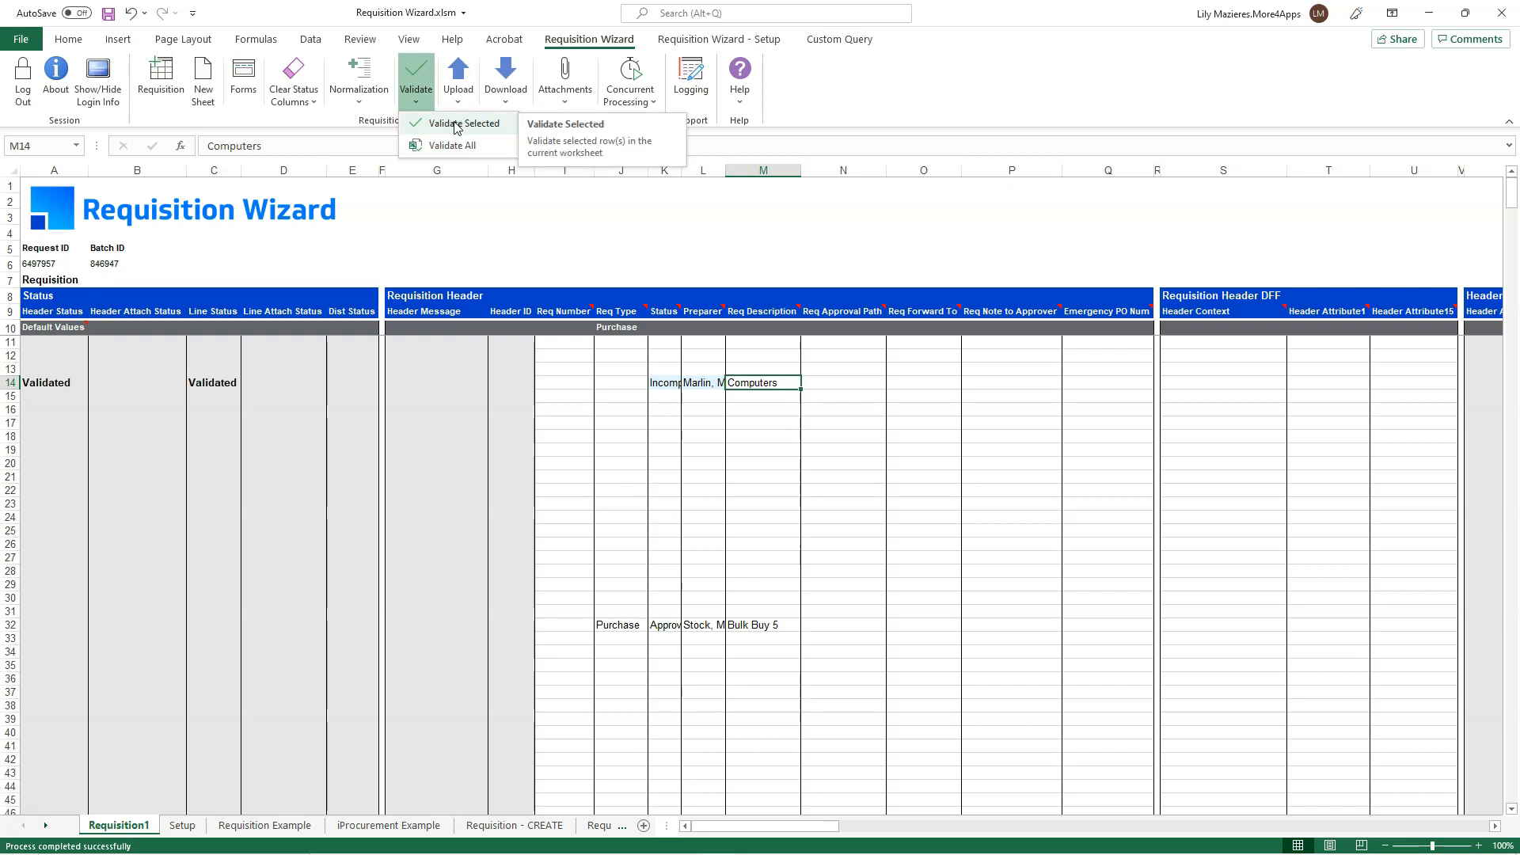
click(213, 375)
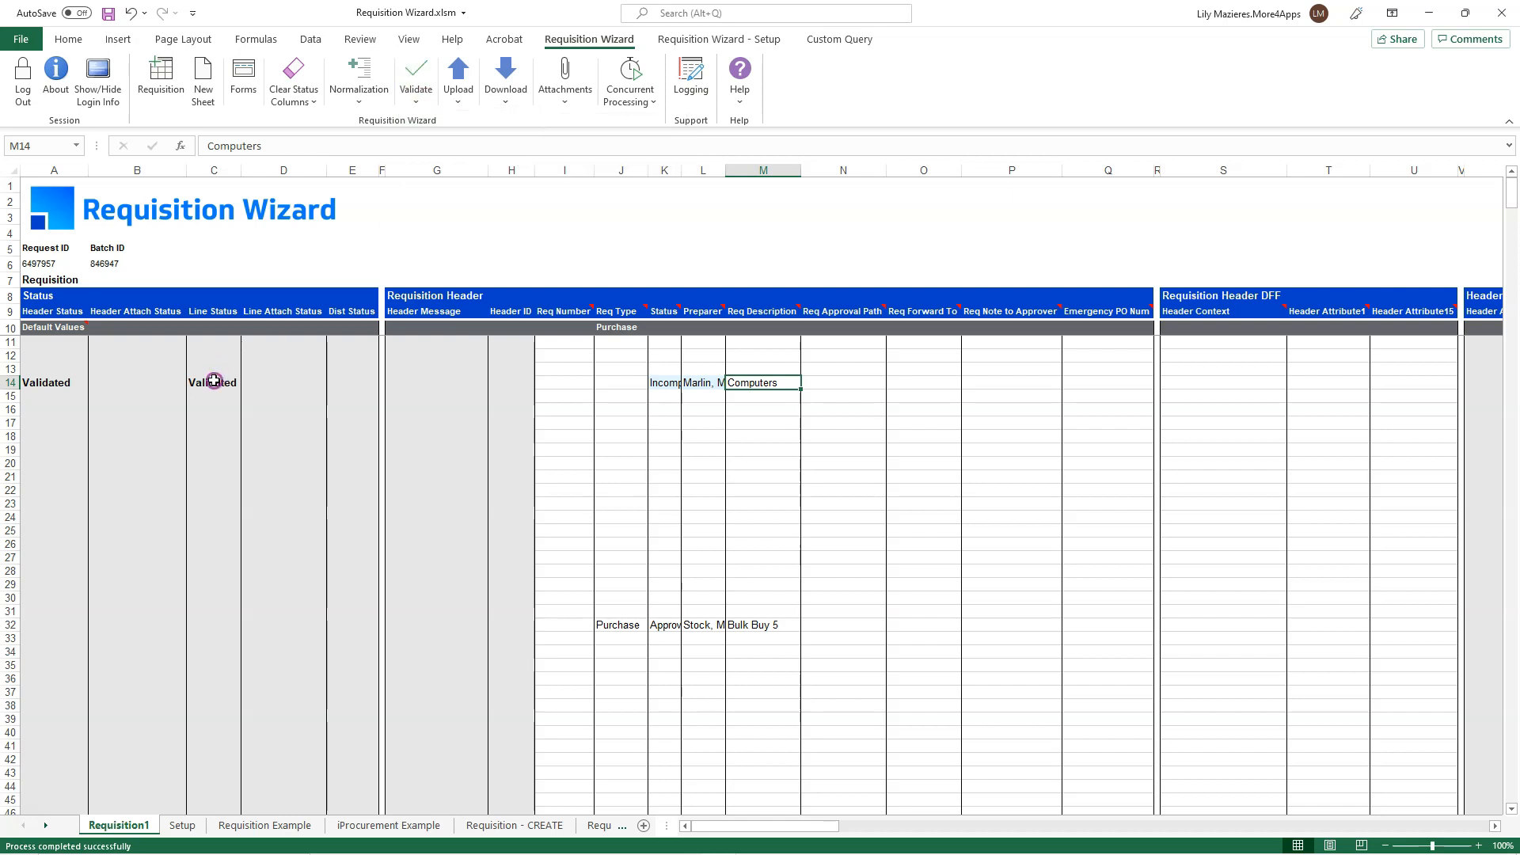
click(214, 378)
click(665, 383)
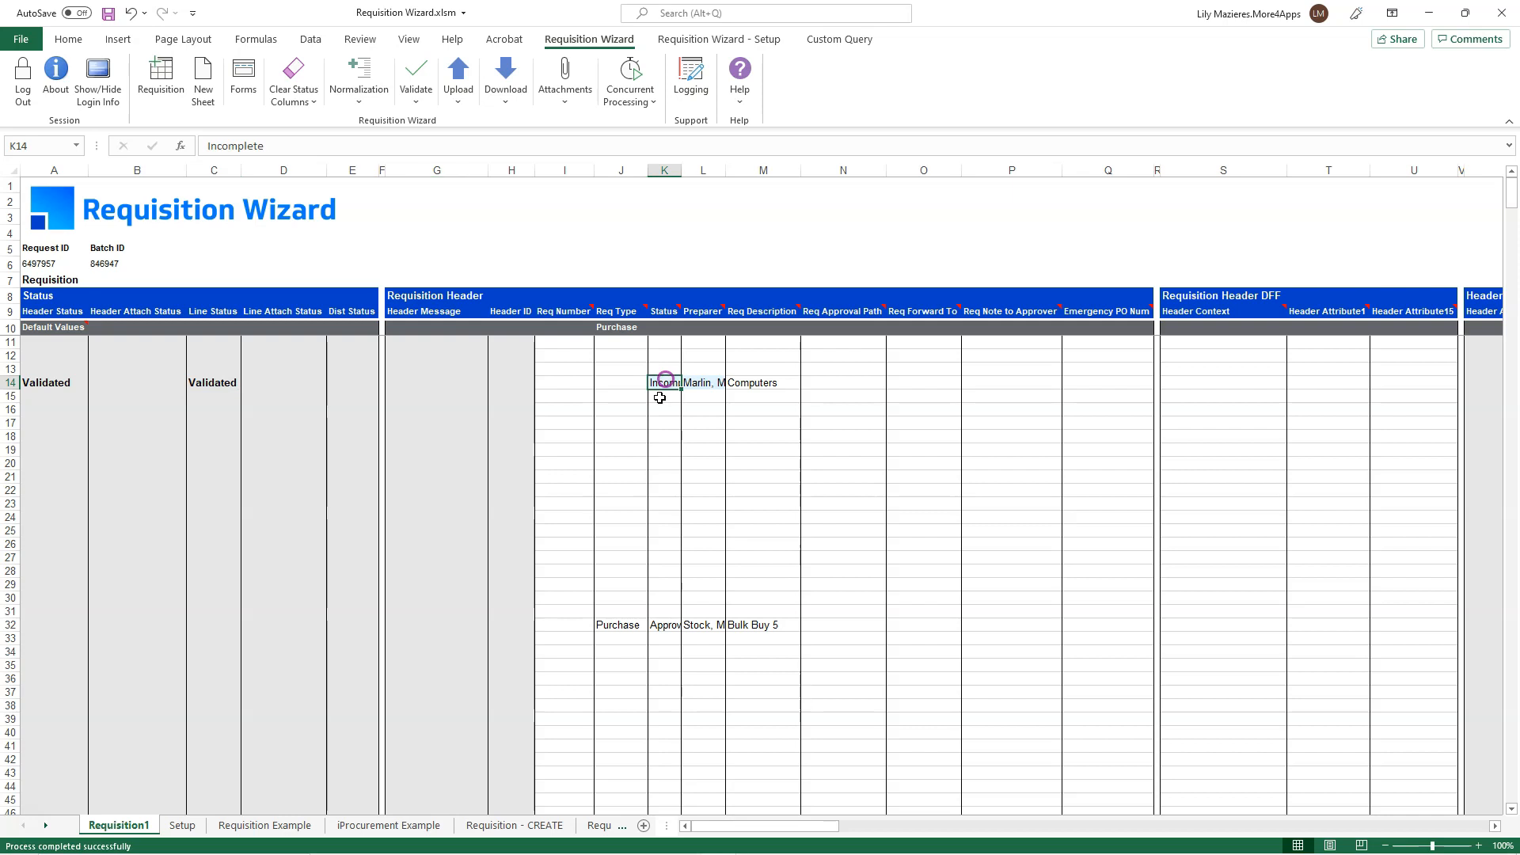
click(469, 103)
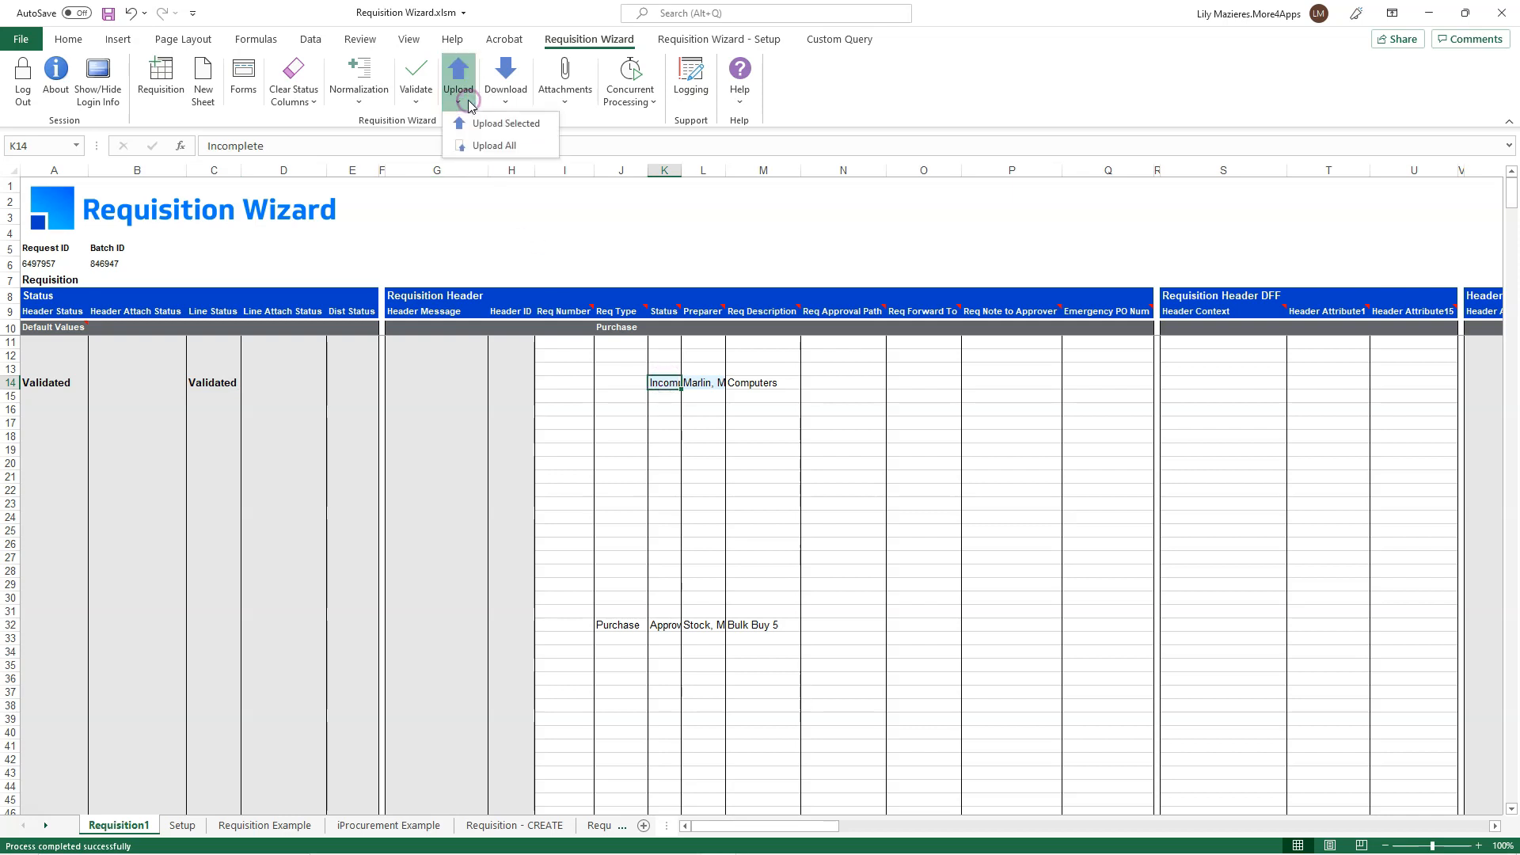
click(535, 152)
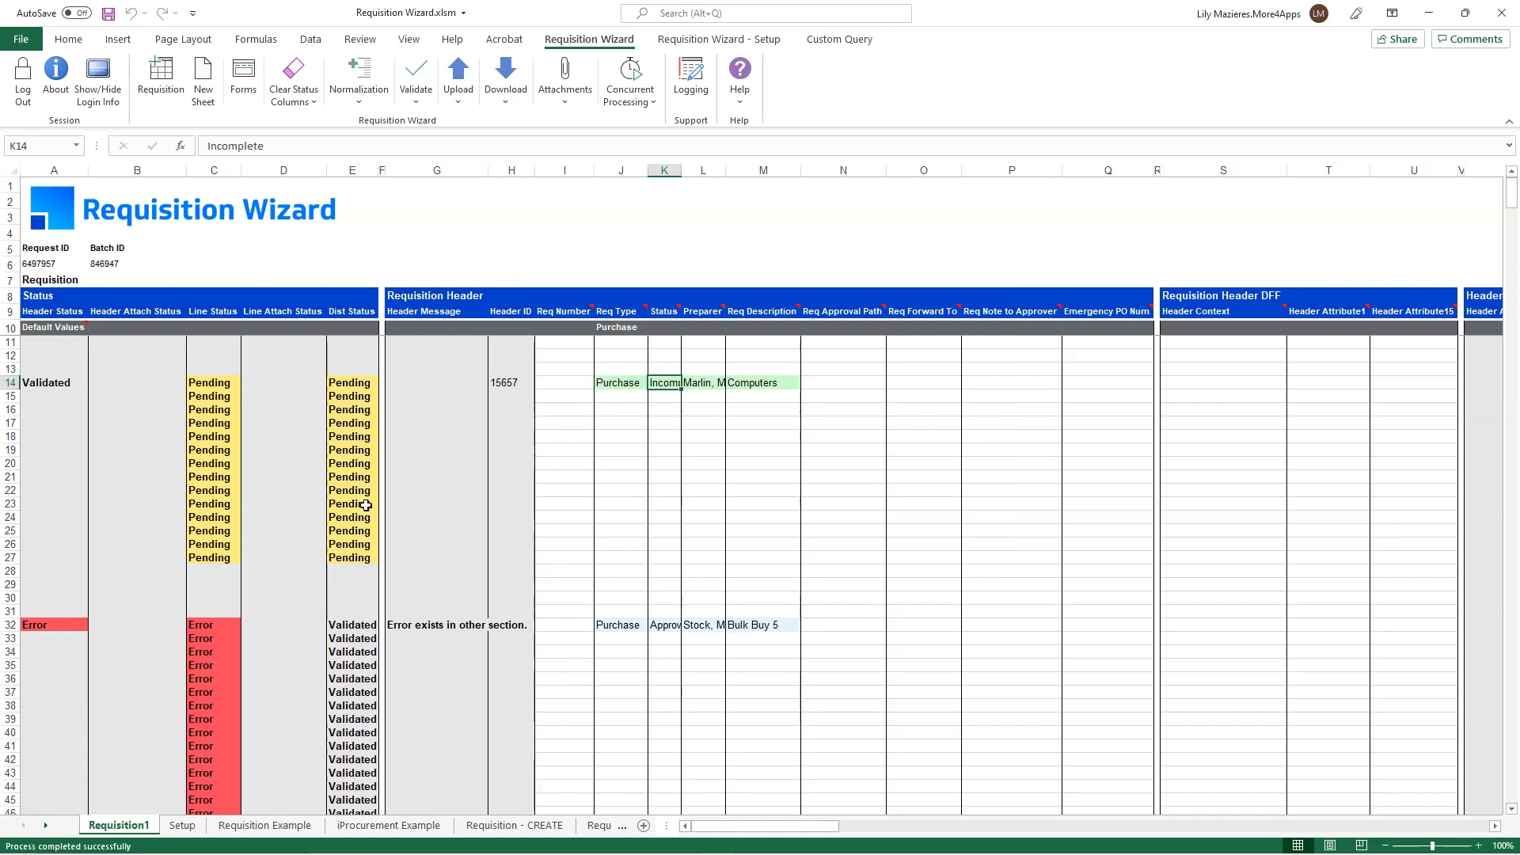
- Read the Line Message errors from row 32 and set Need By Date to =TODAY() for the lines in rows 32 to 174
drag(794, 826, 986, 826)
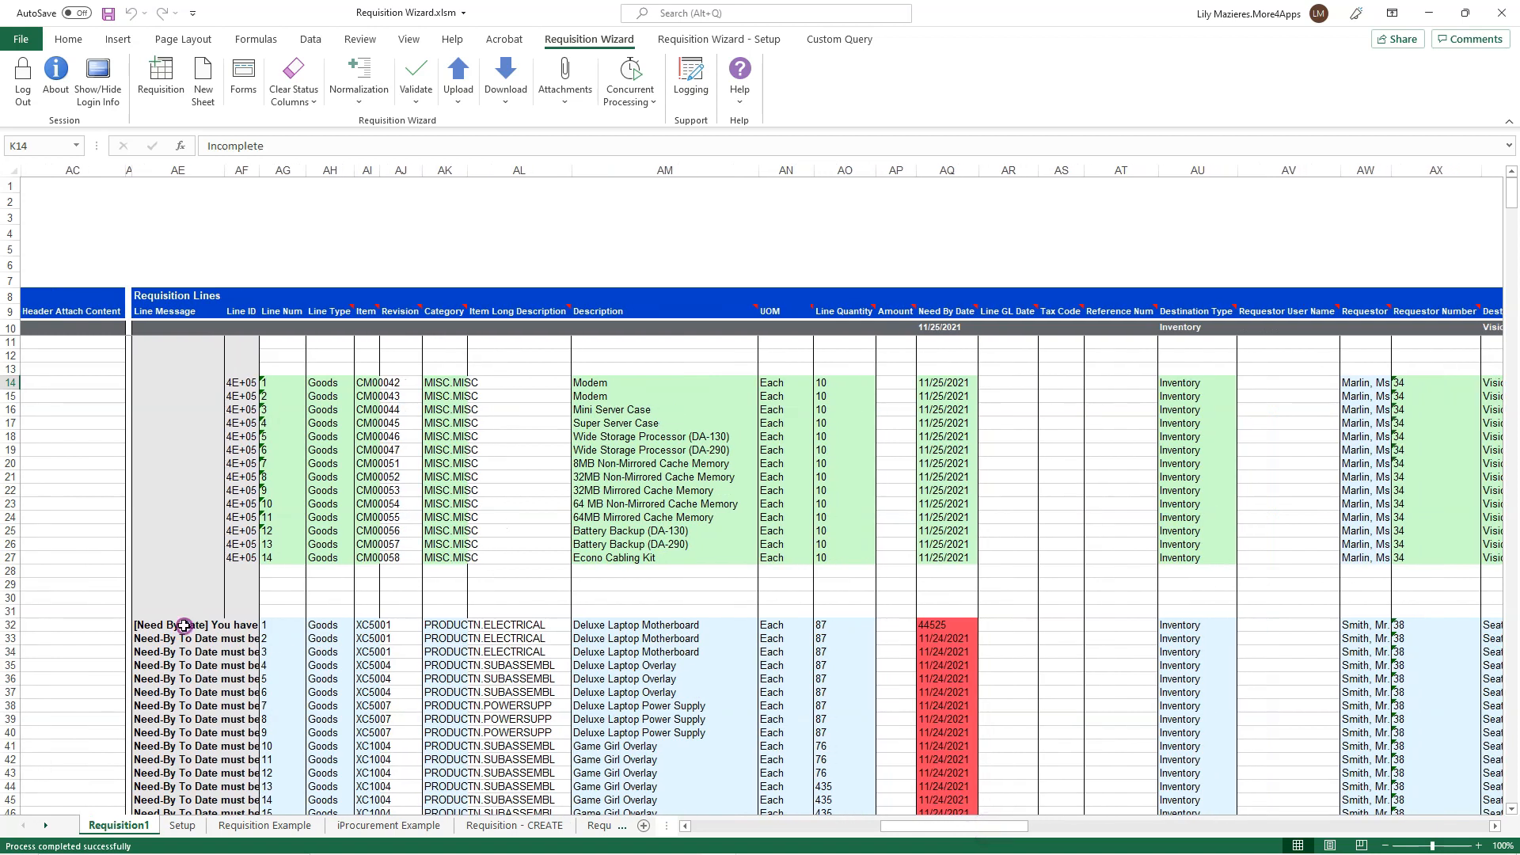
click(183, 626)
click(166, 693)
click(160, 638)
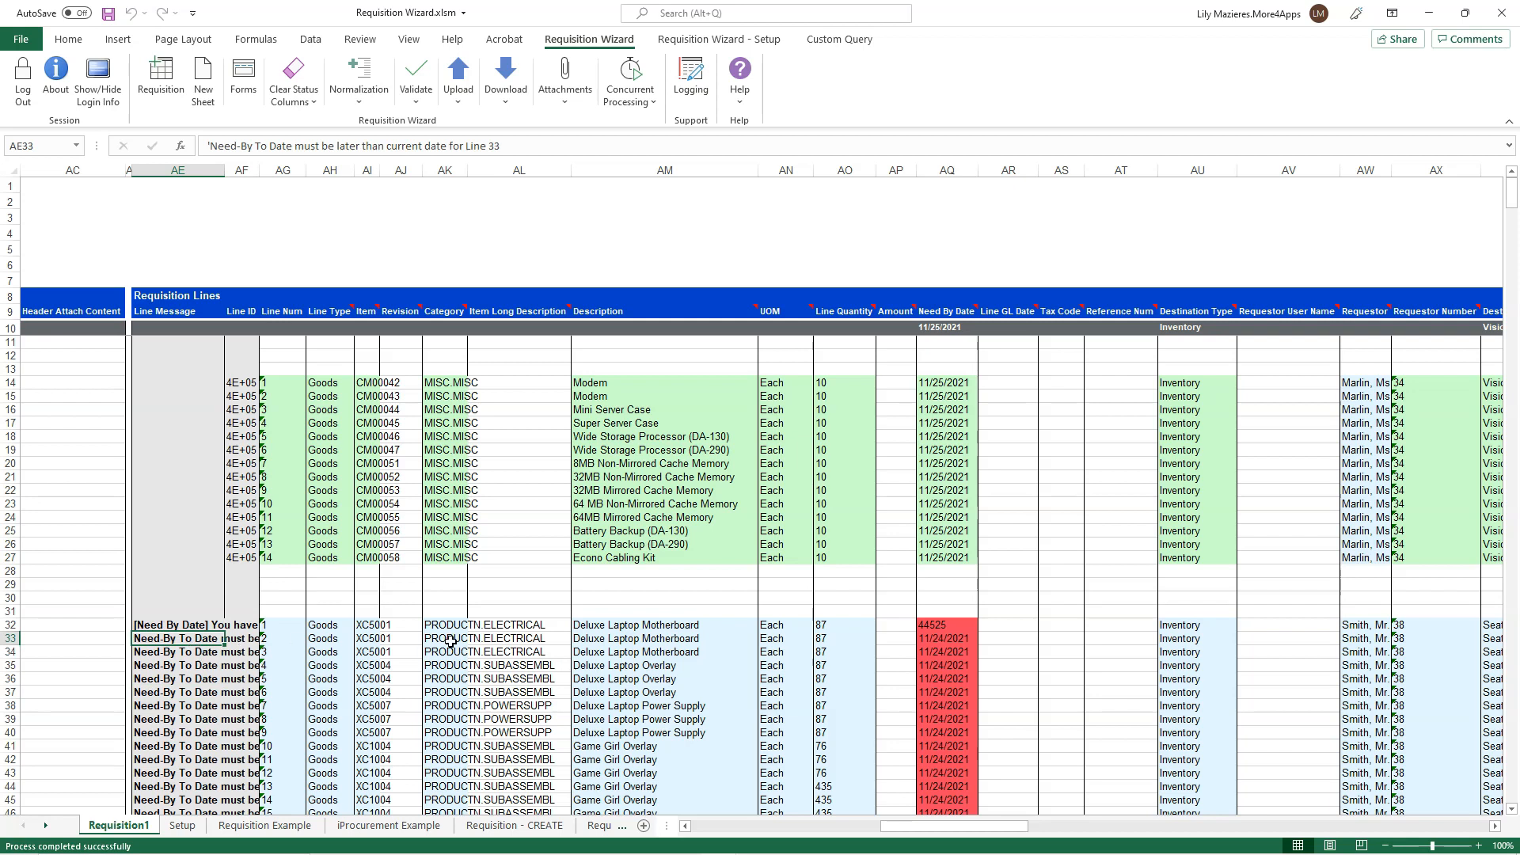
click(938, 624)
text(=today())
key(ctrl+Return)
double_click(979, 631)
- Upload only the Bulk Buy 5 requisition starting in row 32 and review the statuses of its lines
drag(950, 826, 751, 826)
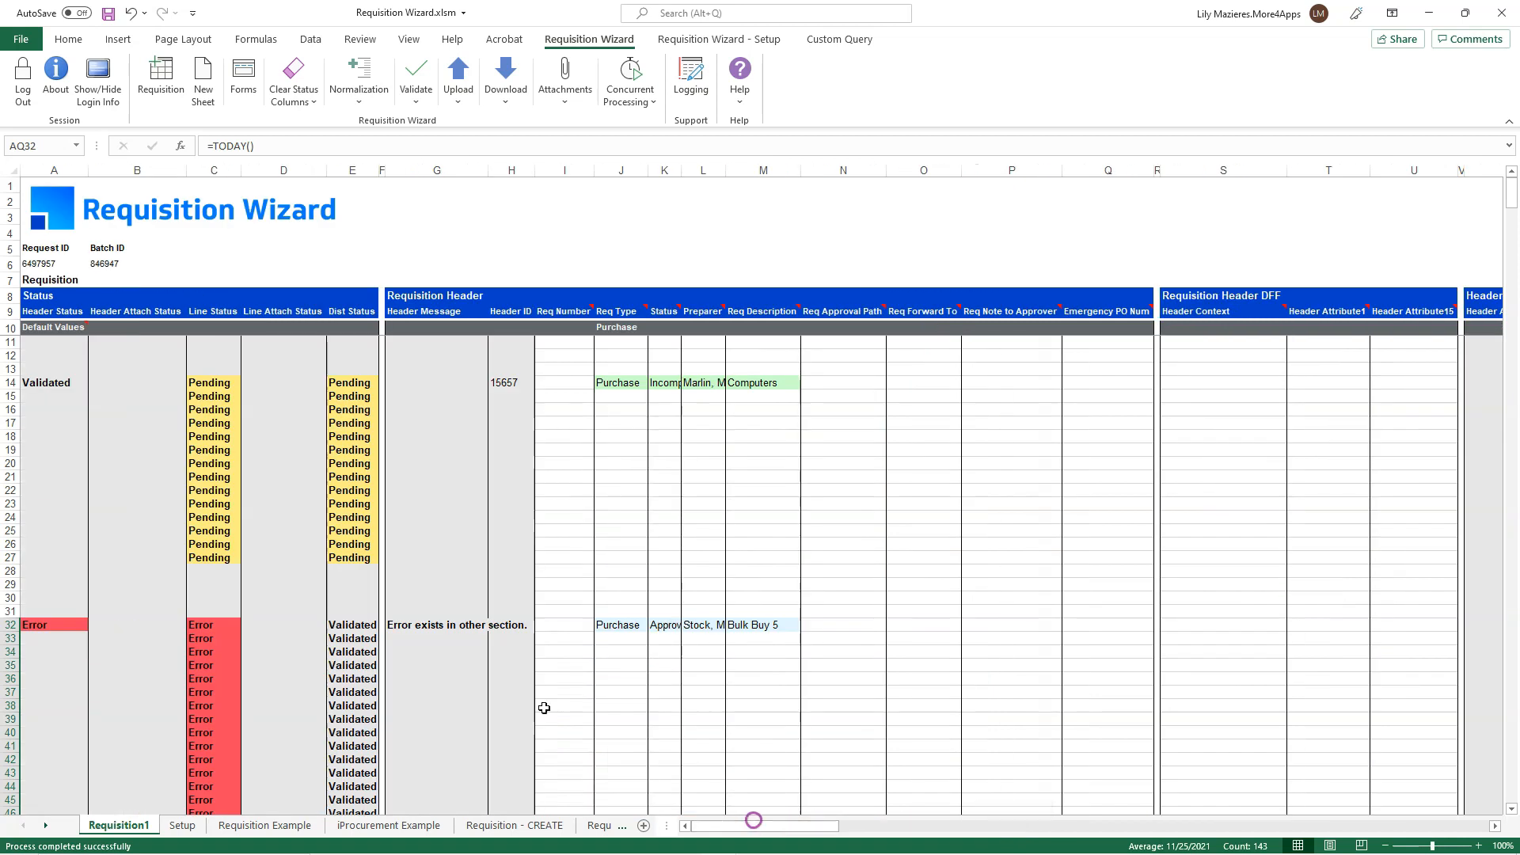
click(617, 633)
click(458, 88)
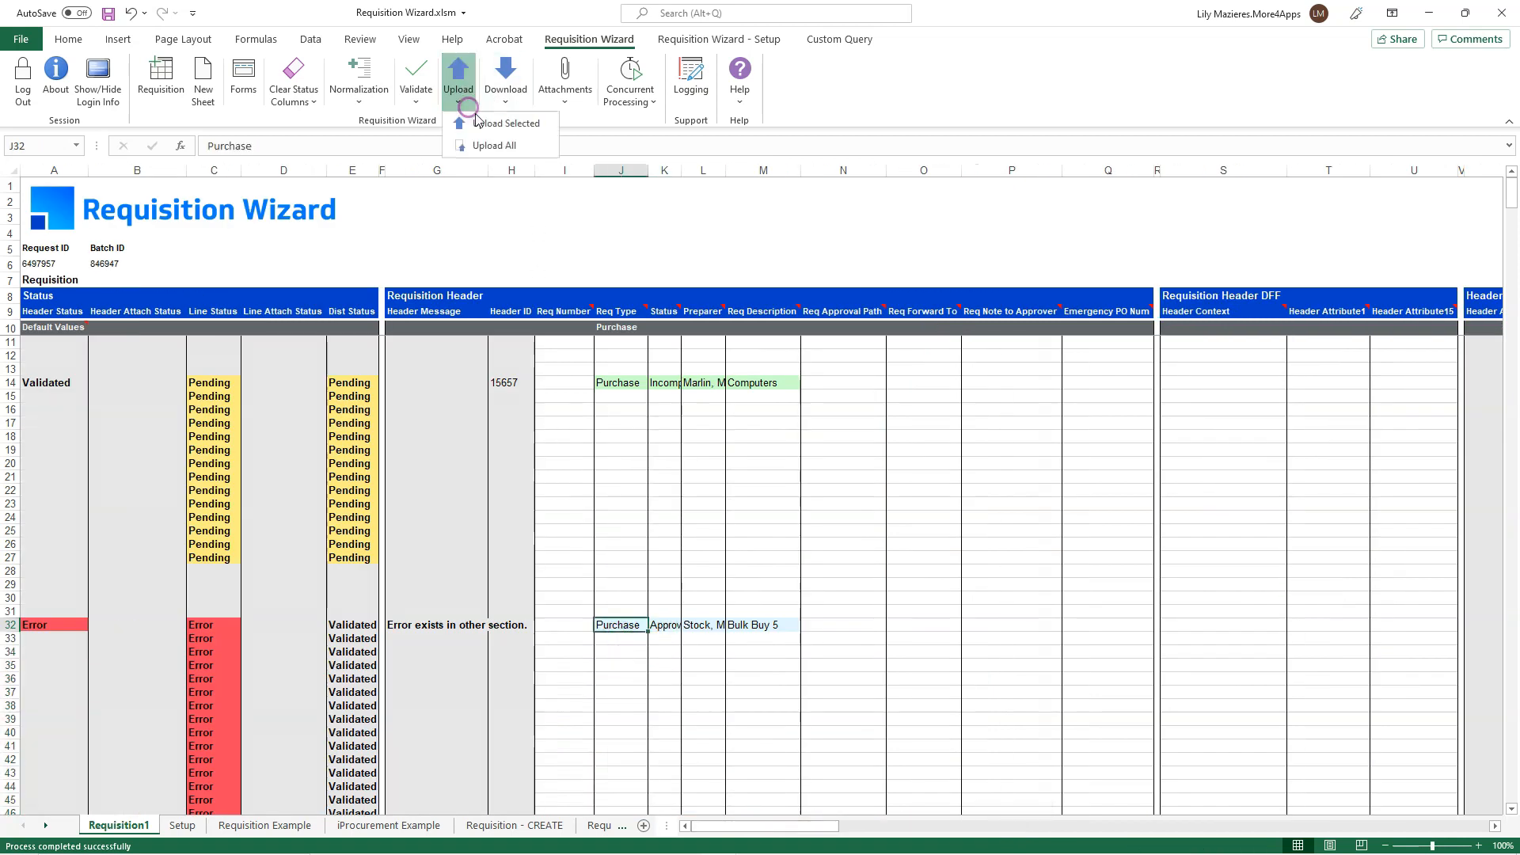
click(510, 123)
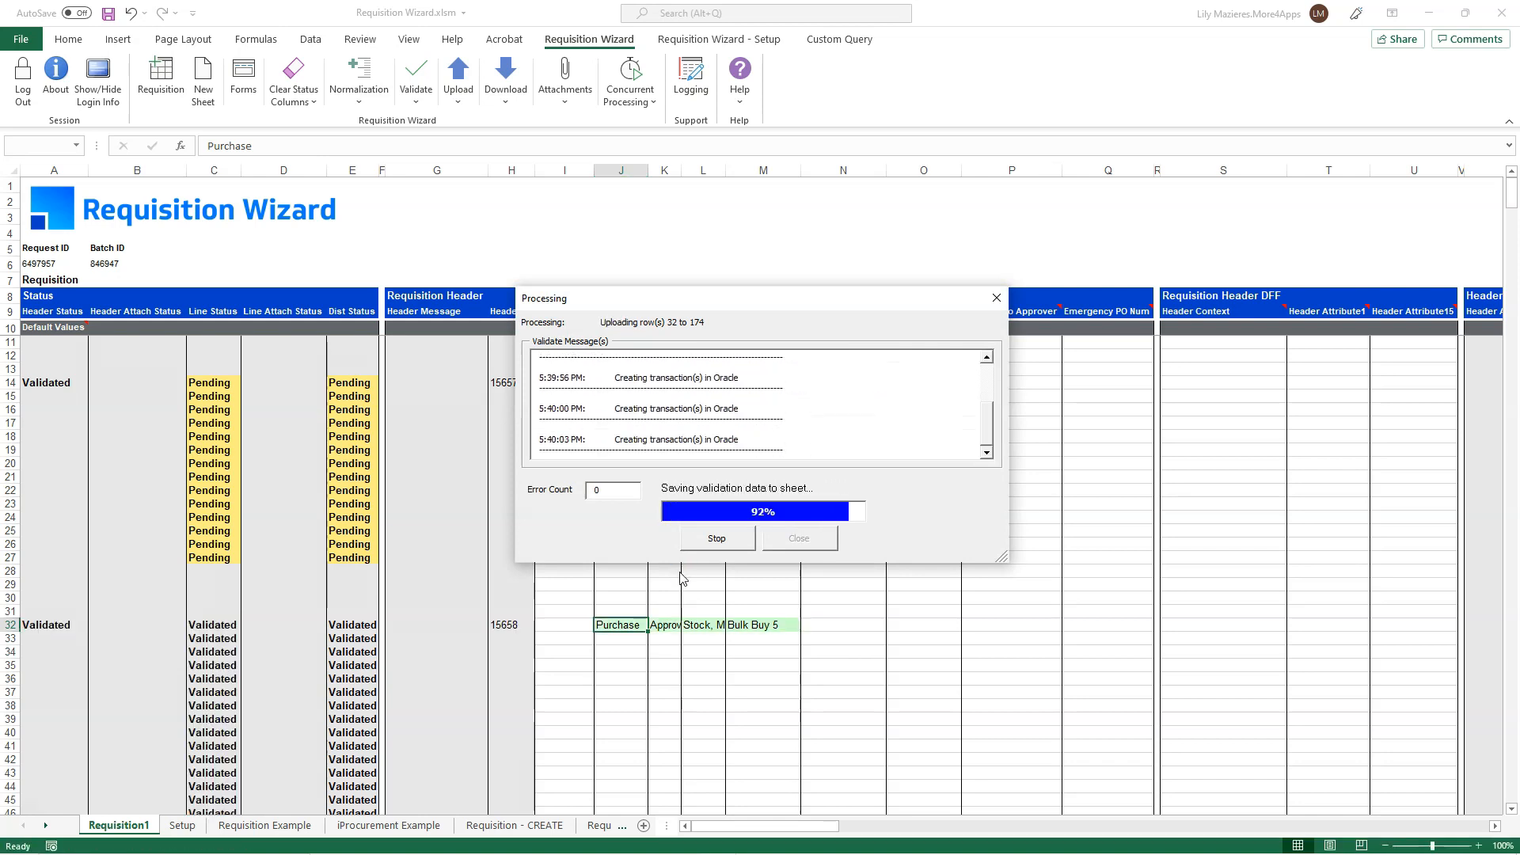
click(798, 548)
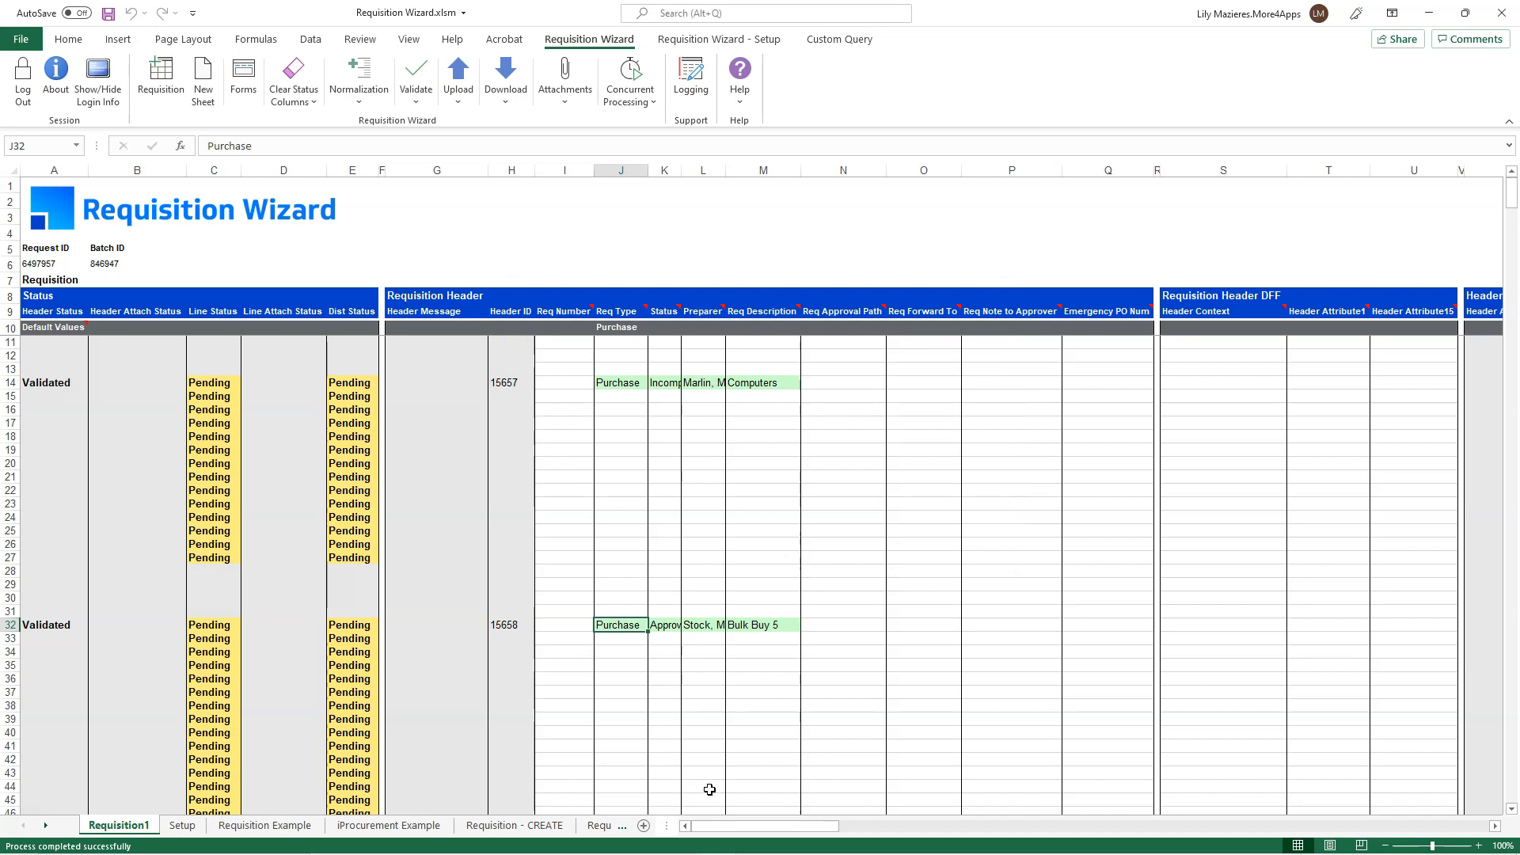
scroll(512, 697, down, 20)
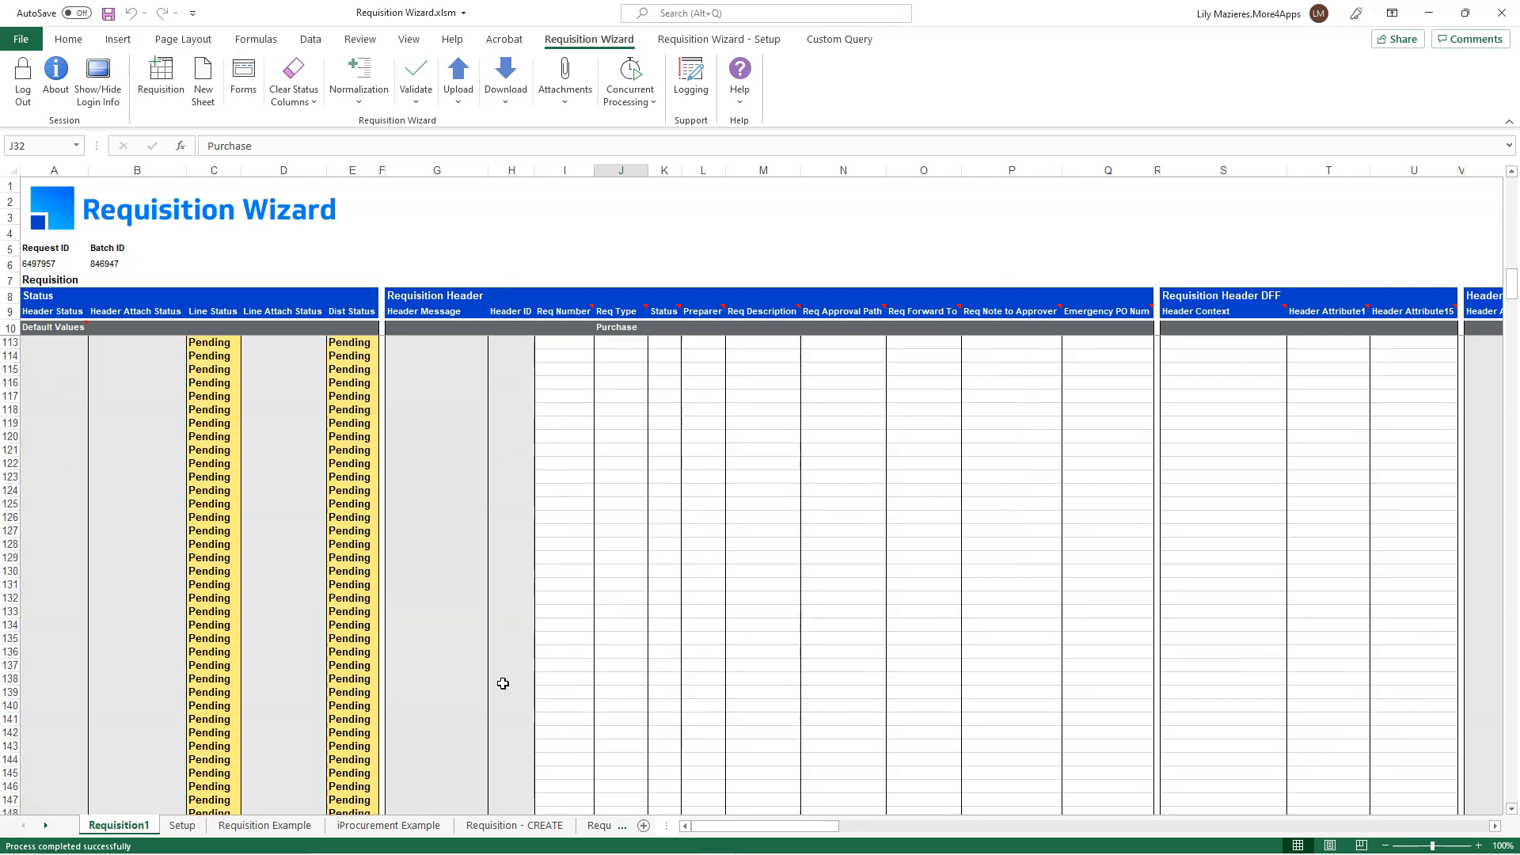
scroll(513, 698, up, 20)
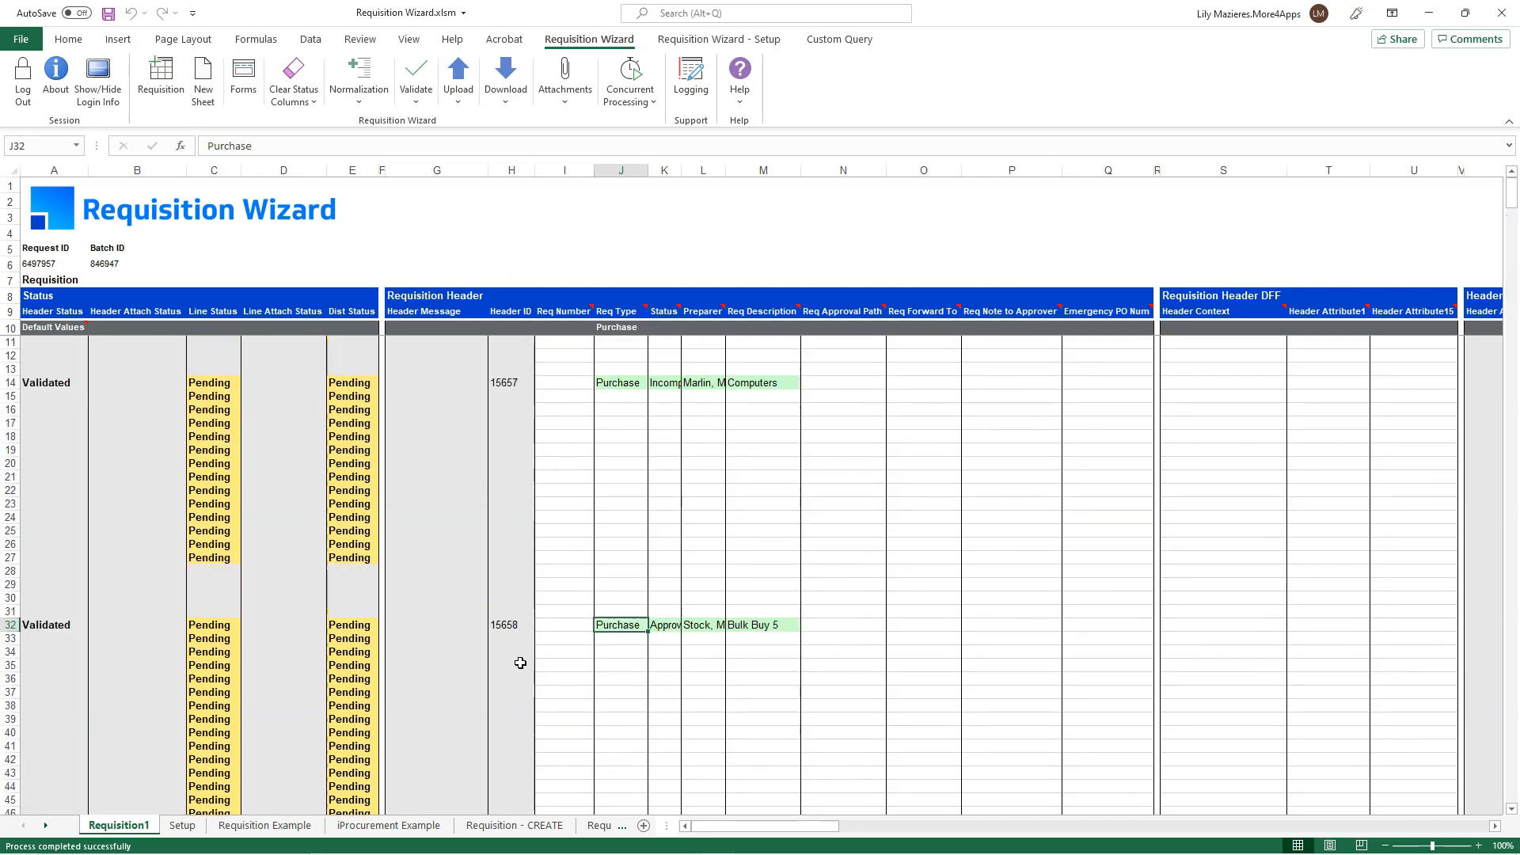
- Submit the Requisition Import concurrent program with source ReqWizard, Group By All, Multiple Distributions Yes and Initiate Approval after ReqImport Yes
click(630, 89)
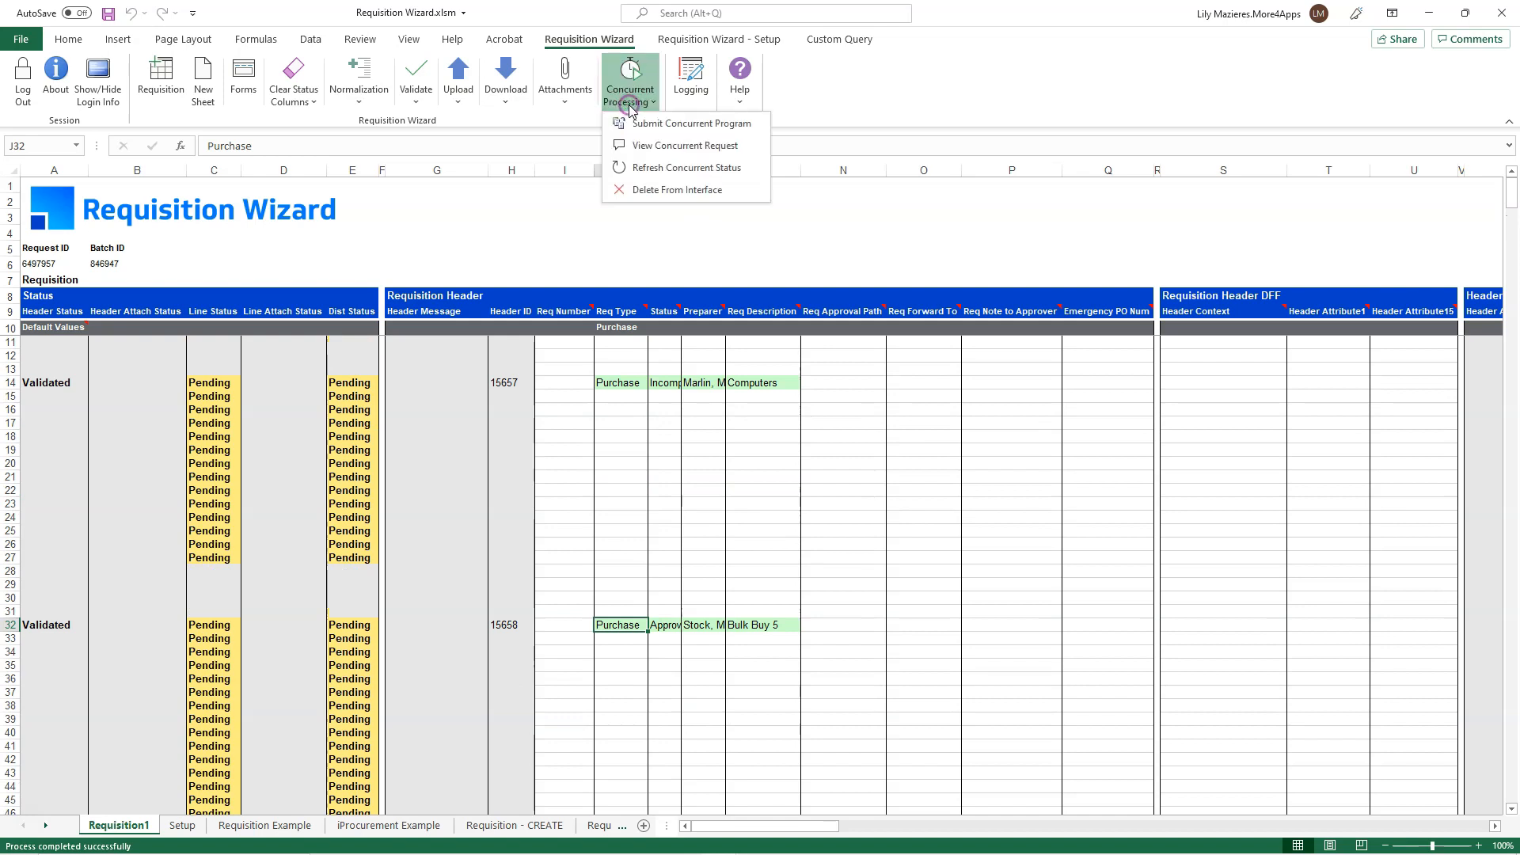
click(694, 123)
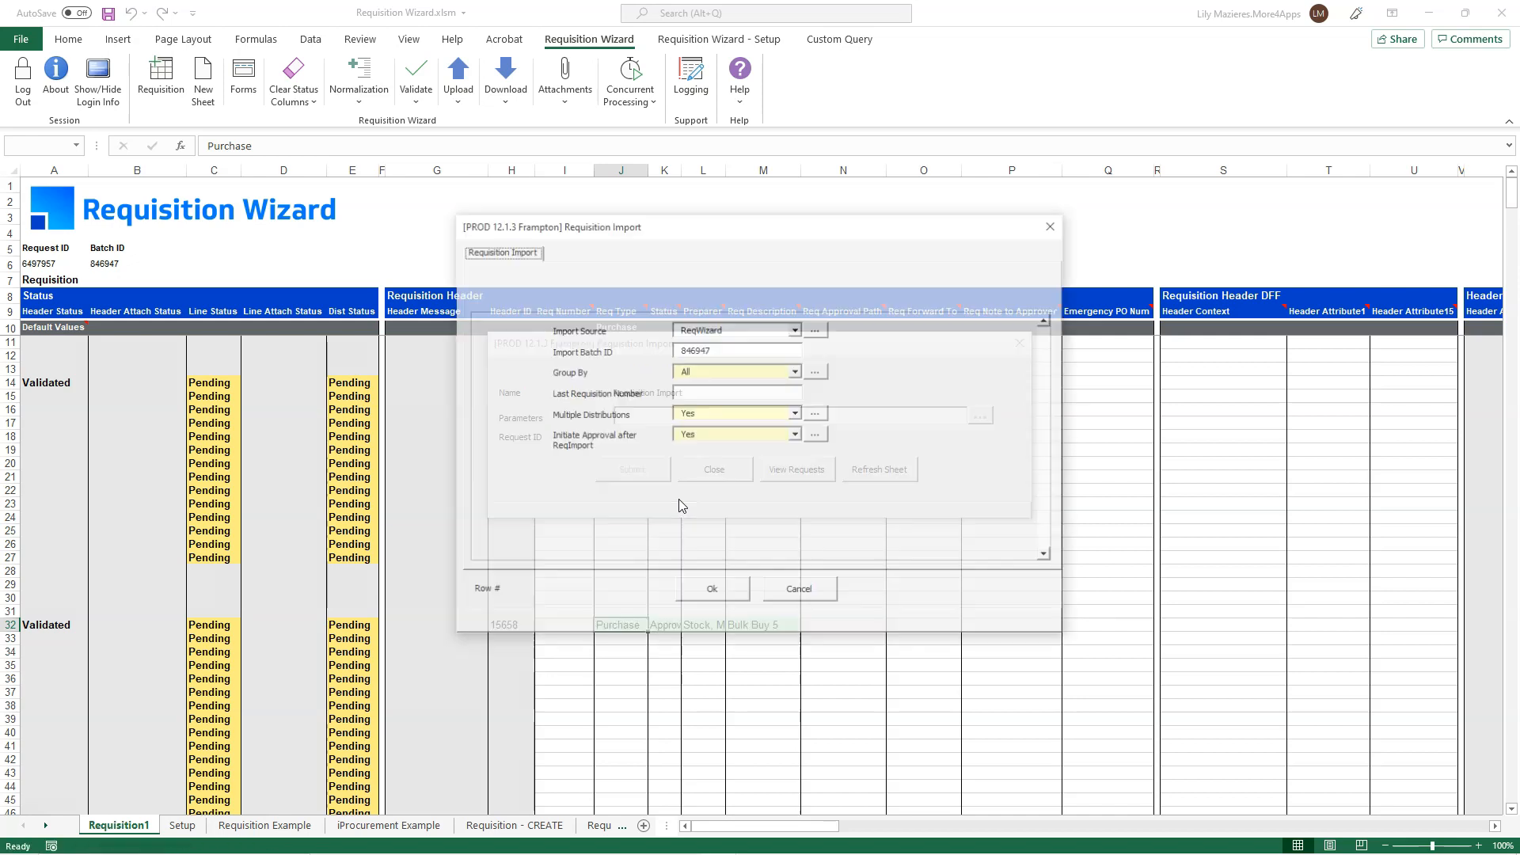
click(715, 593)
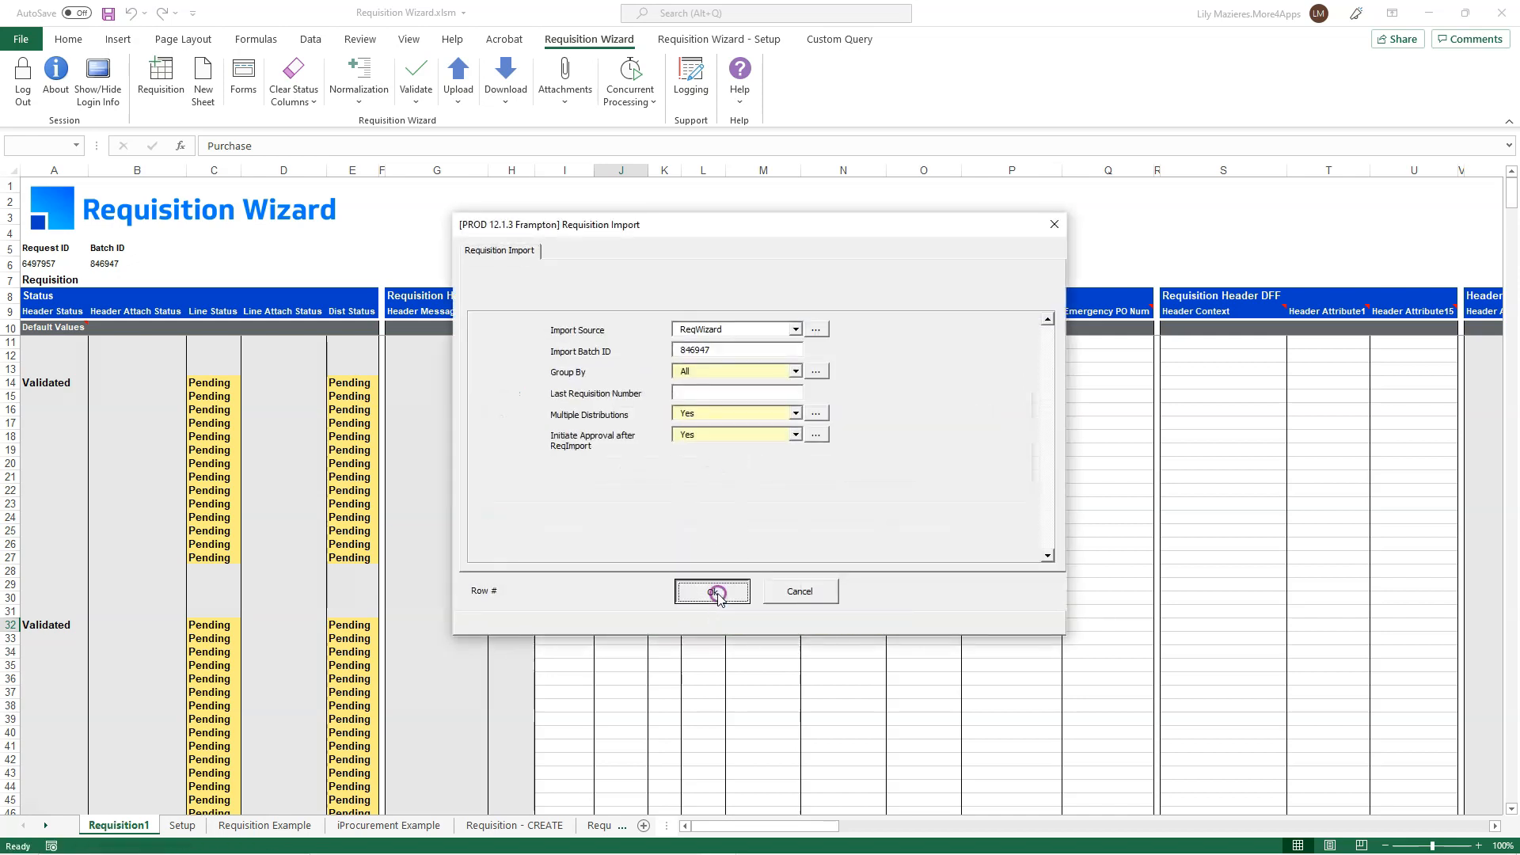
click(642, 475)
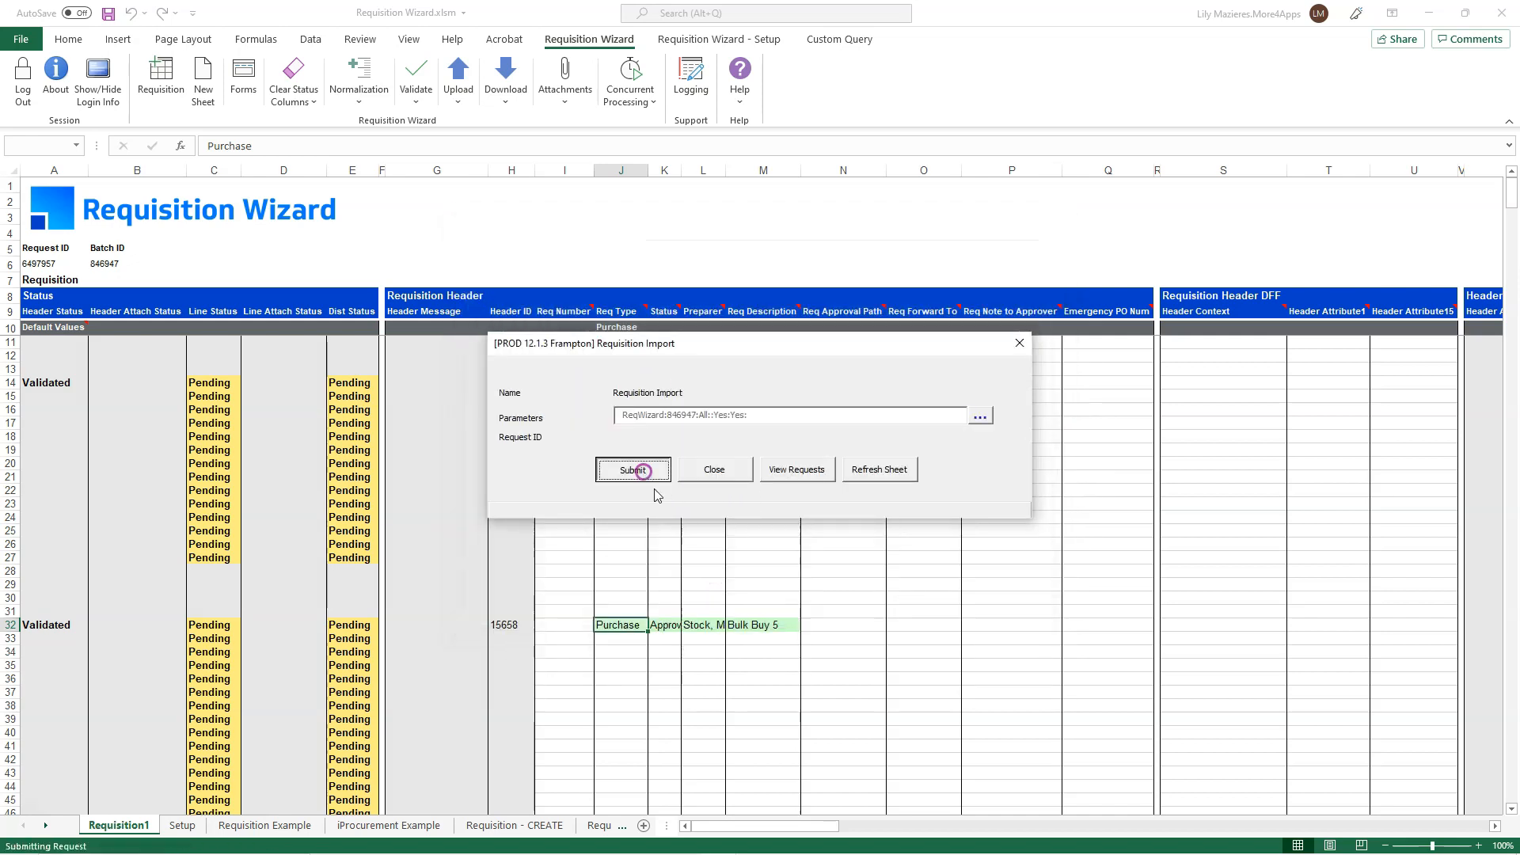
click(760, 494)
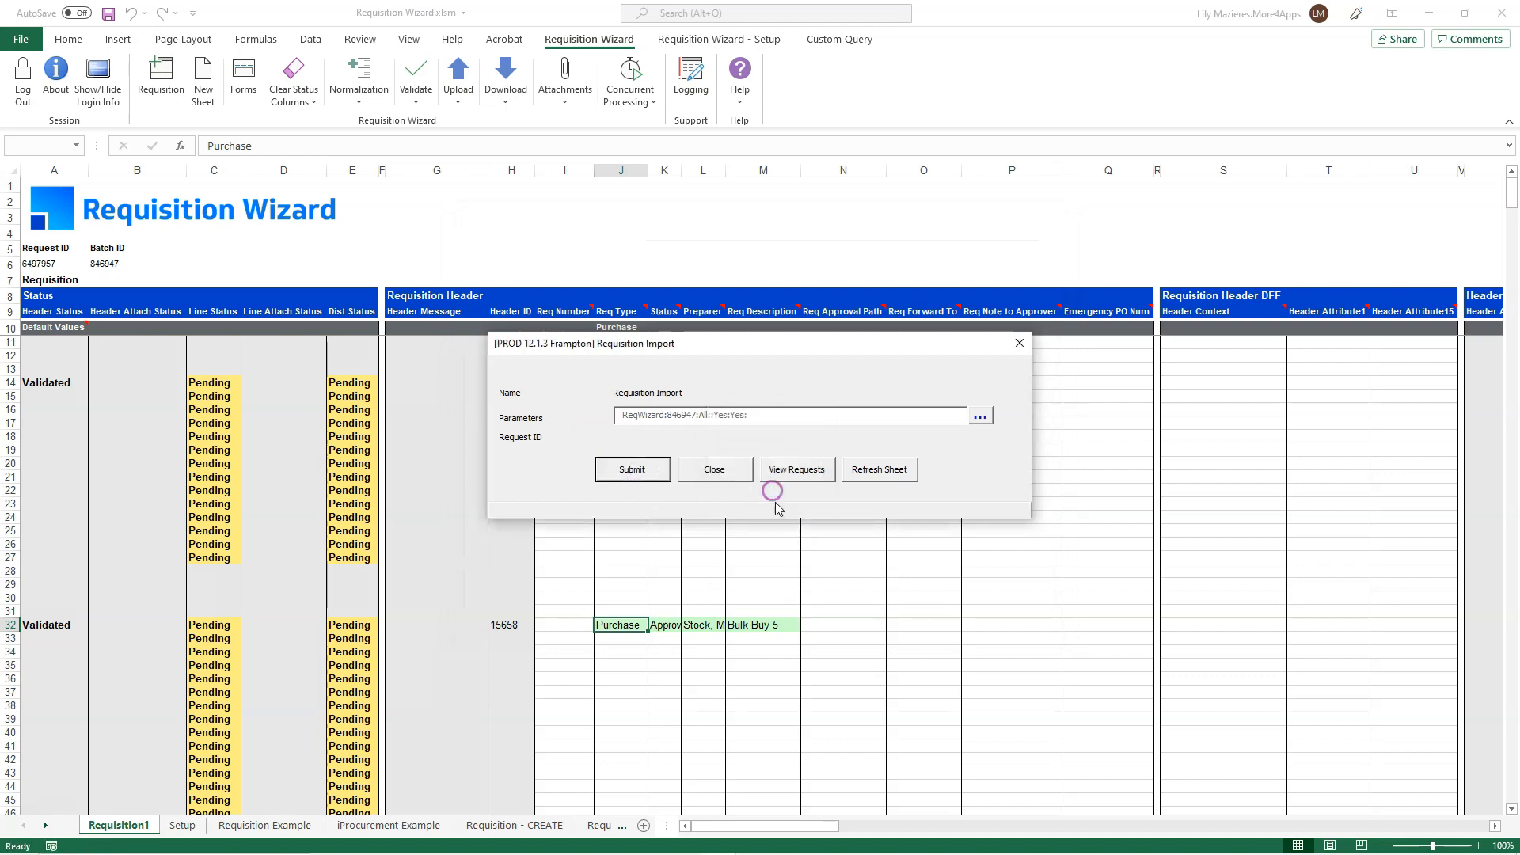
- View the concurrent requests and refresh the list to check the import's progress
click(798, 472)
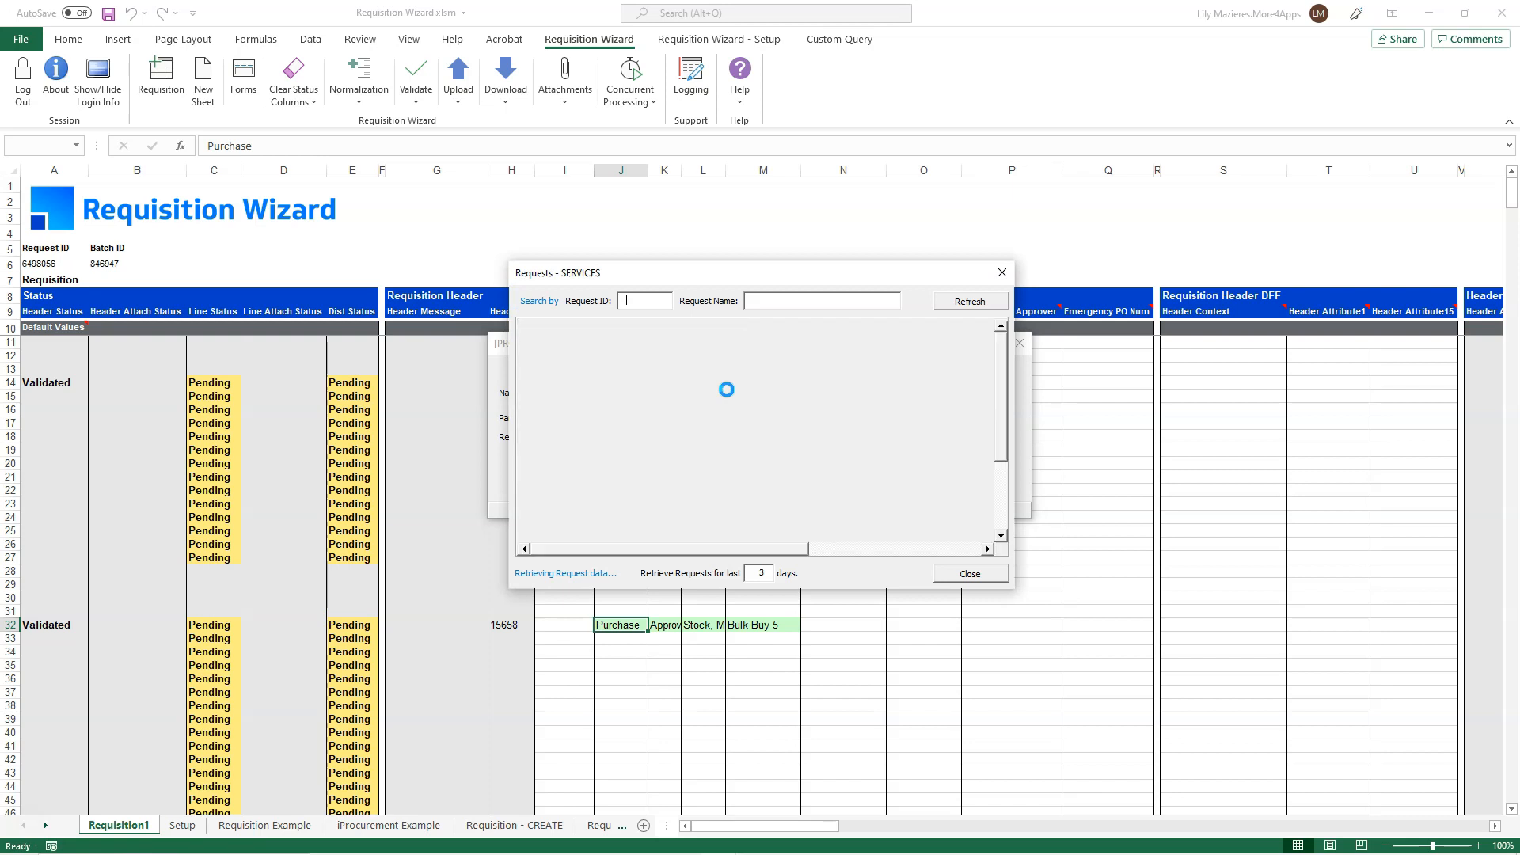
click(962, 301)
click(999, 273)
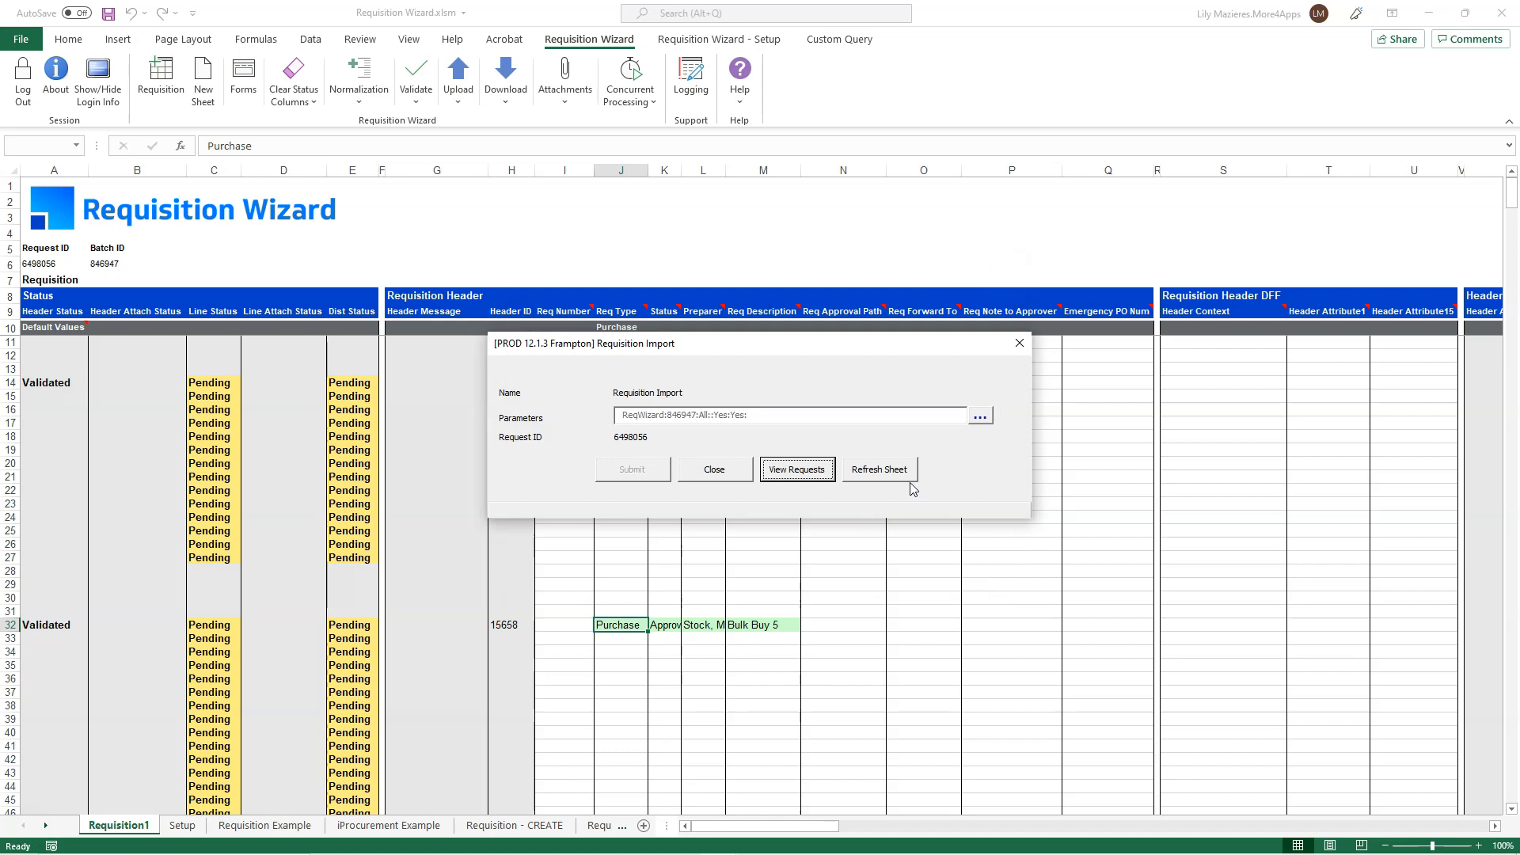
- Refresh the sheet with the import results and review the line and distribution statuses down to row 174
click(870, 475)
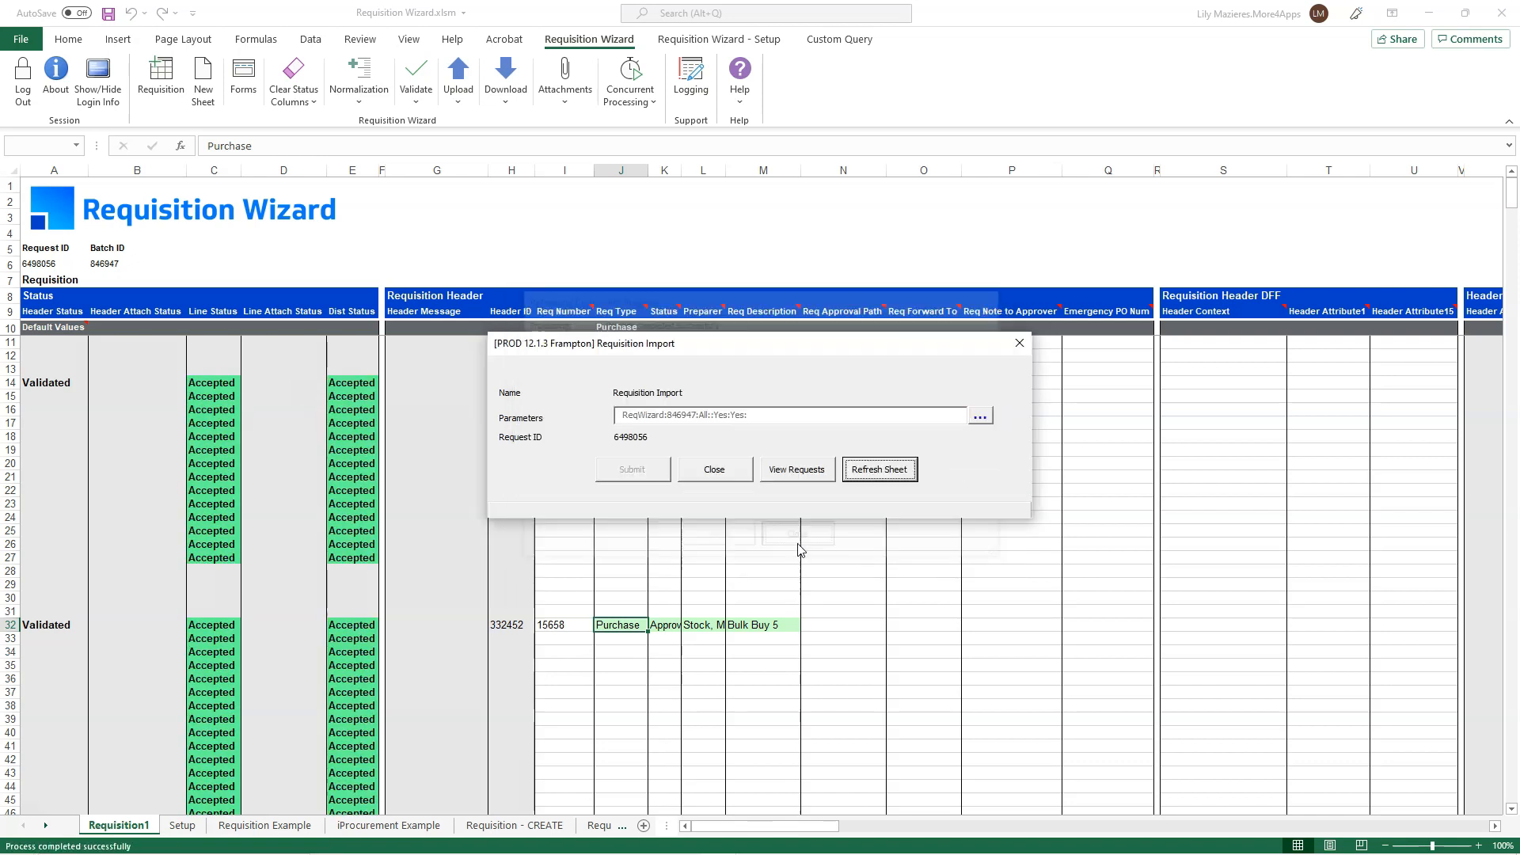
click(712, 475)
scroll(372, 531, down, 20)
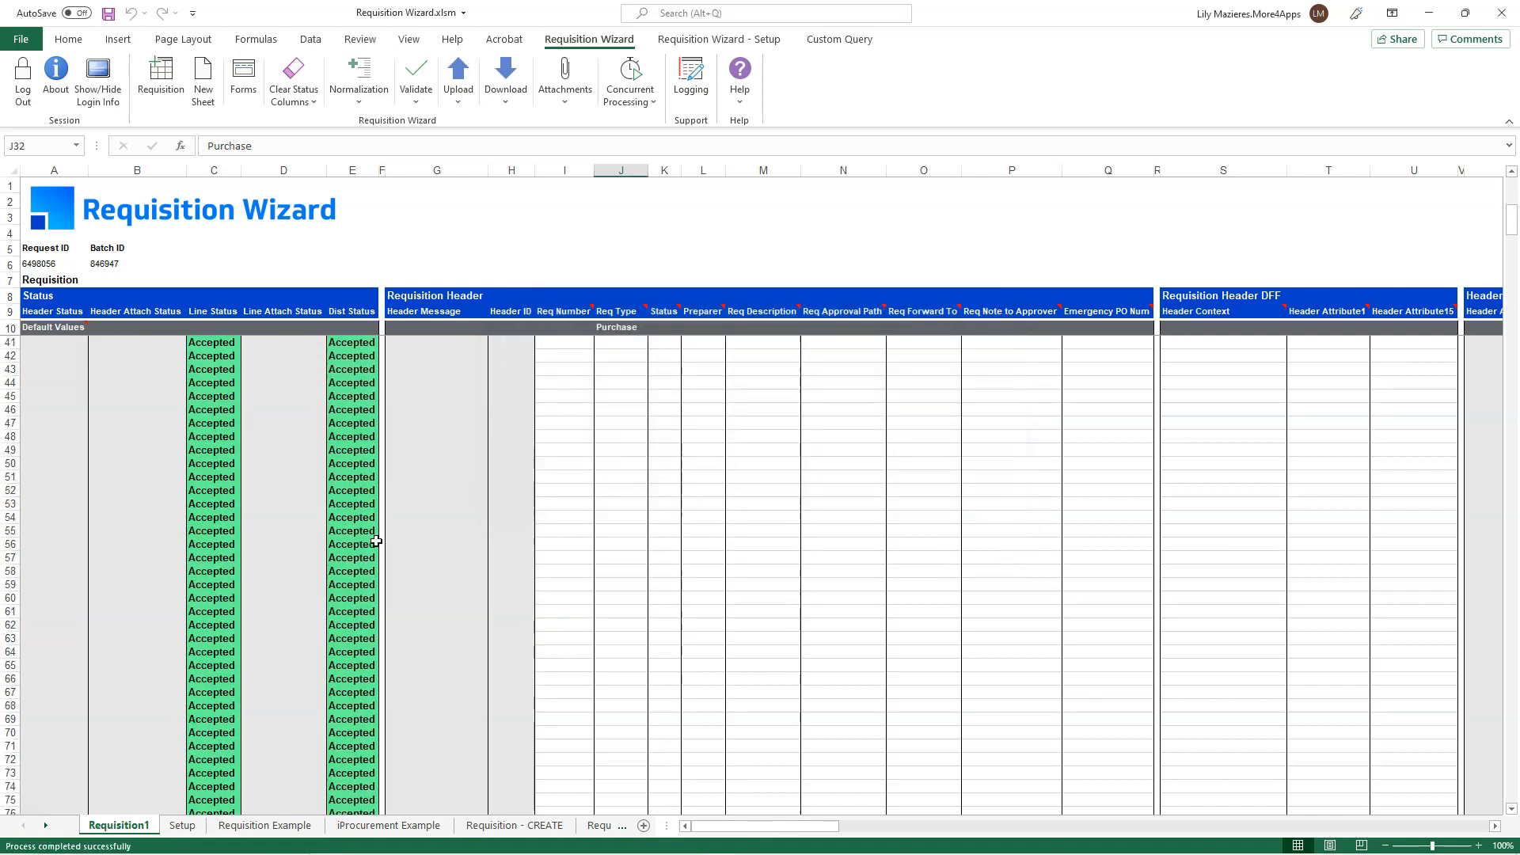
scroll(371, 540, up, 20)
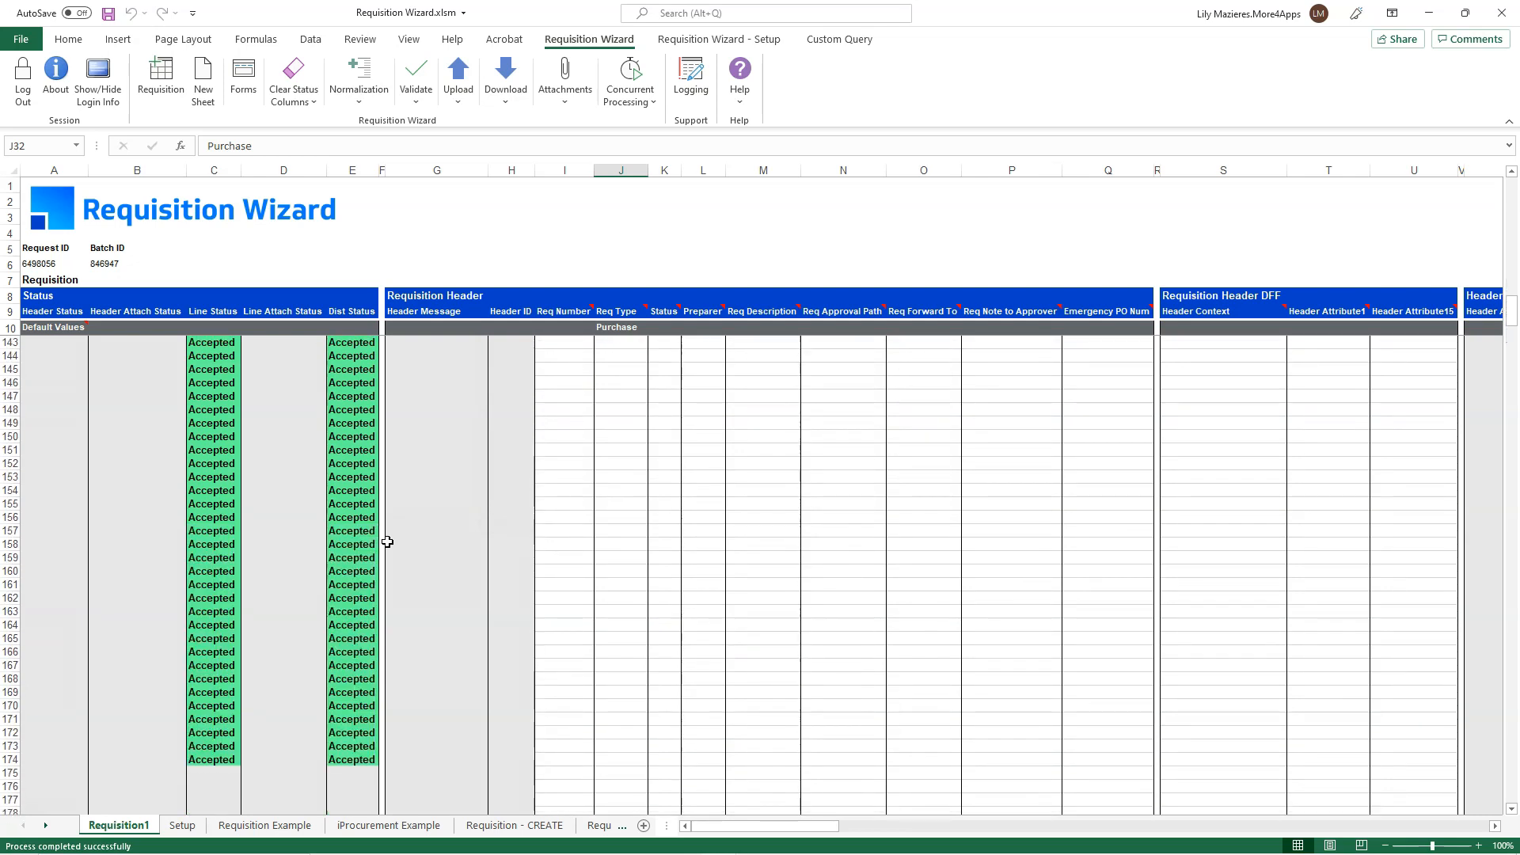
- Check the Req Numbers of both requisitions and find the Bulk Buy 5 requisition's header by its number in Oracle Applications
drag(554, 383, 581, 627)
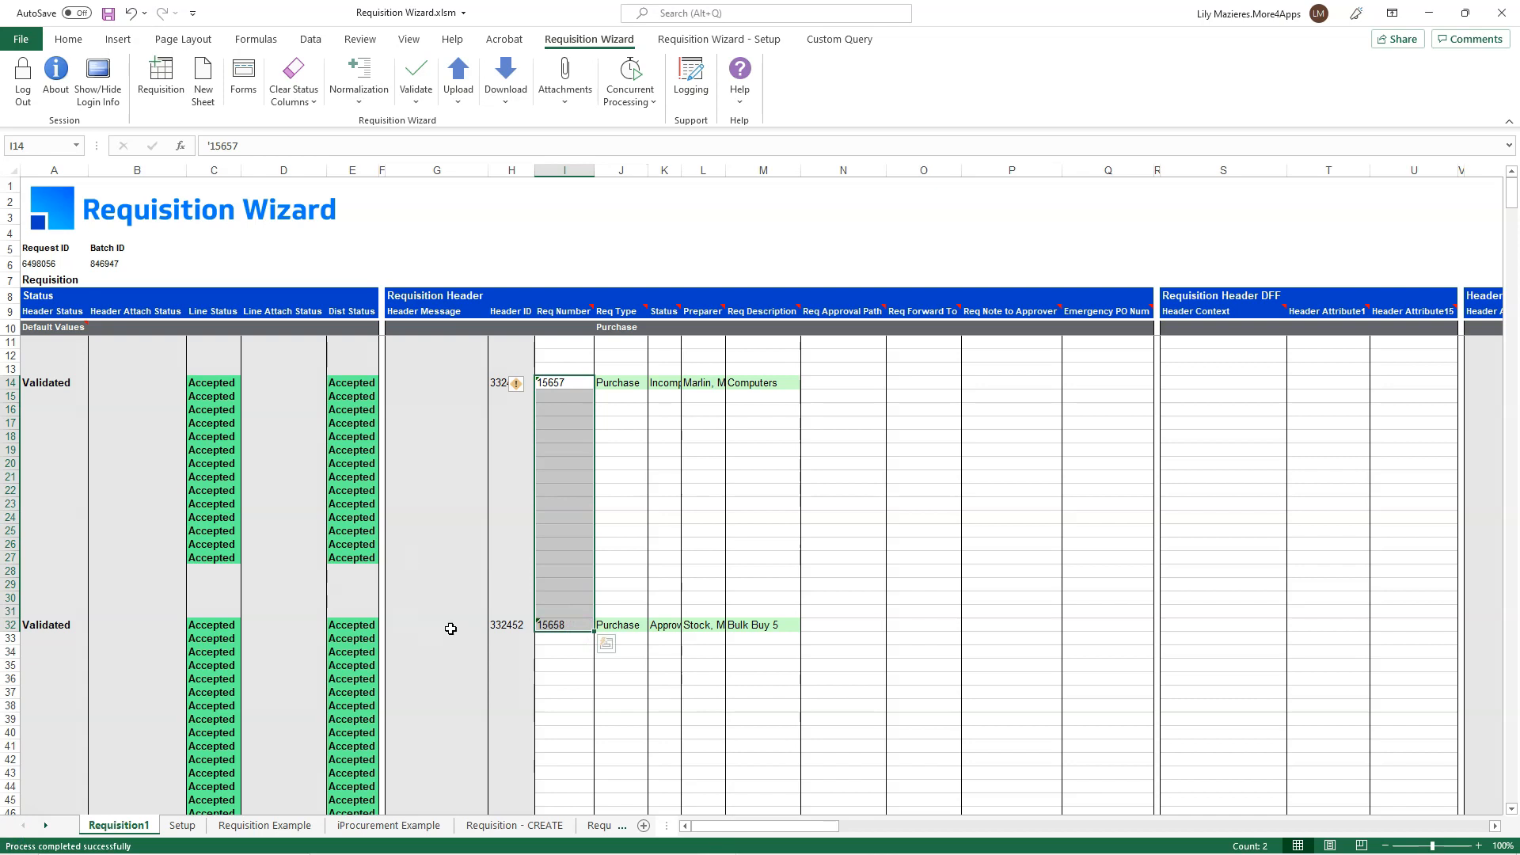
click(549, 625)
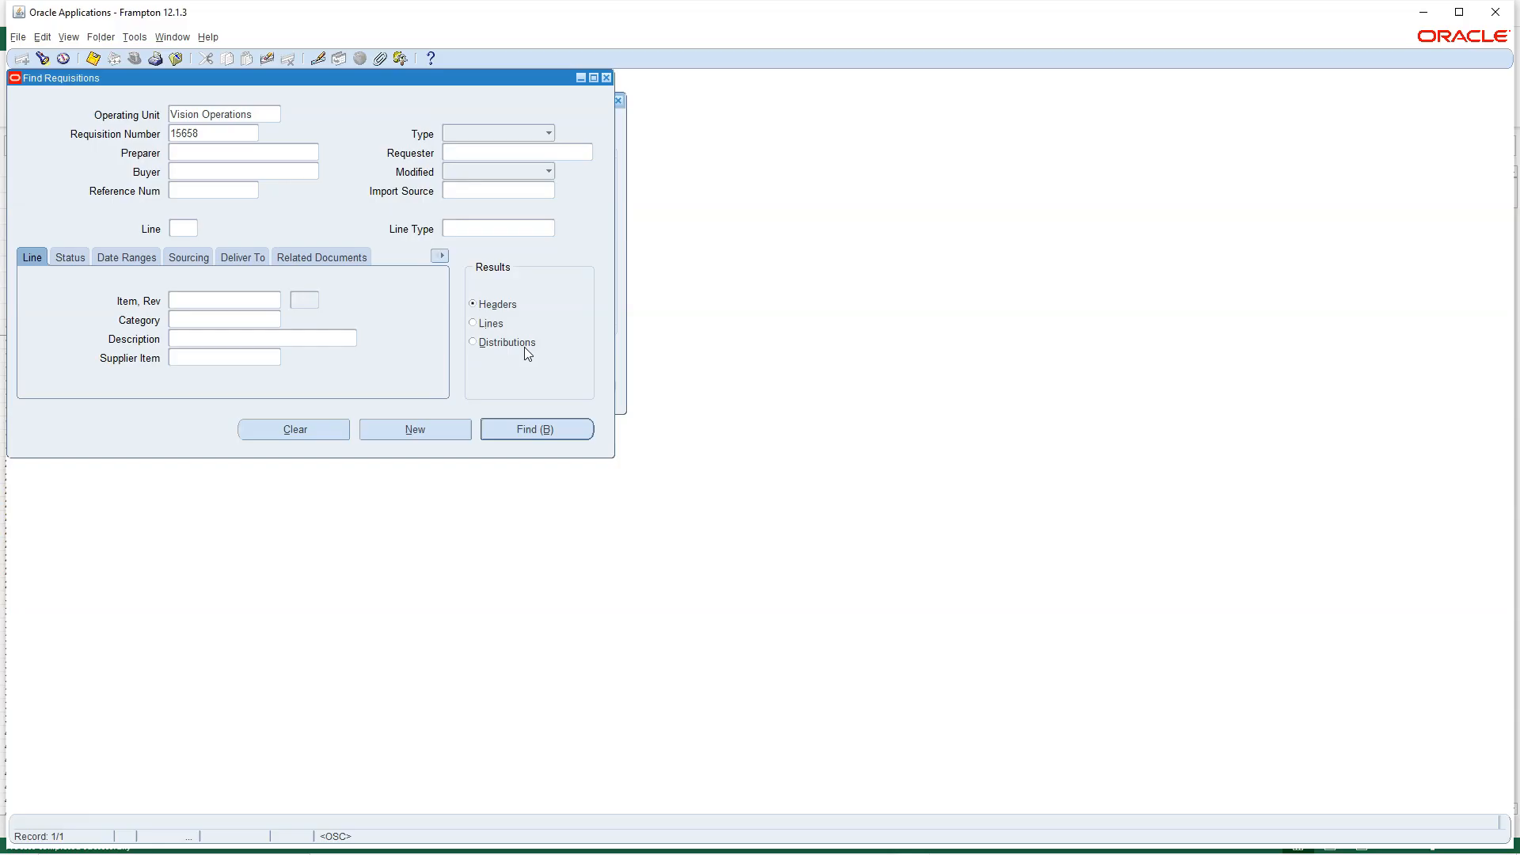
key(Return)
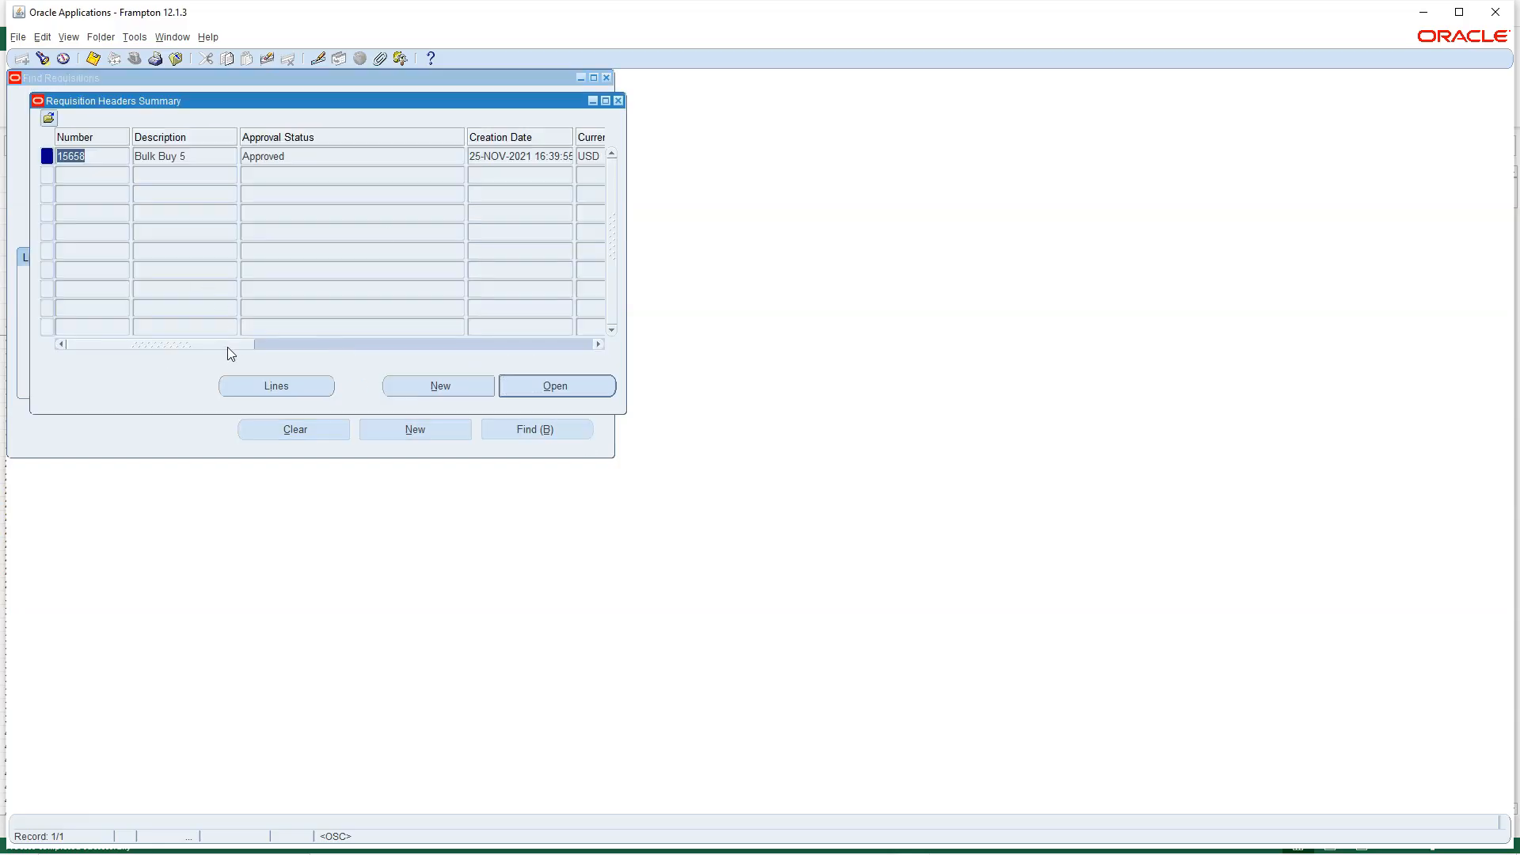